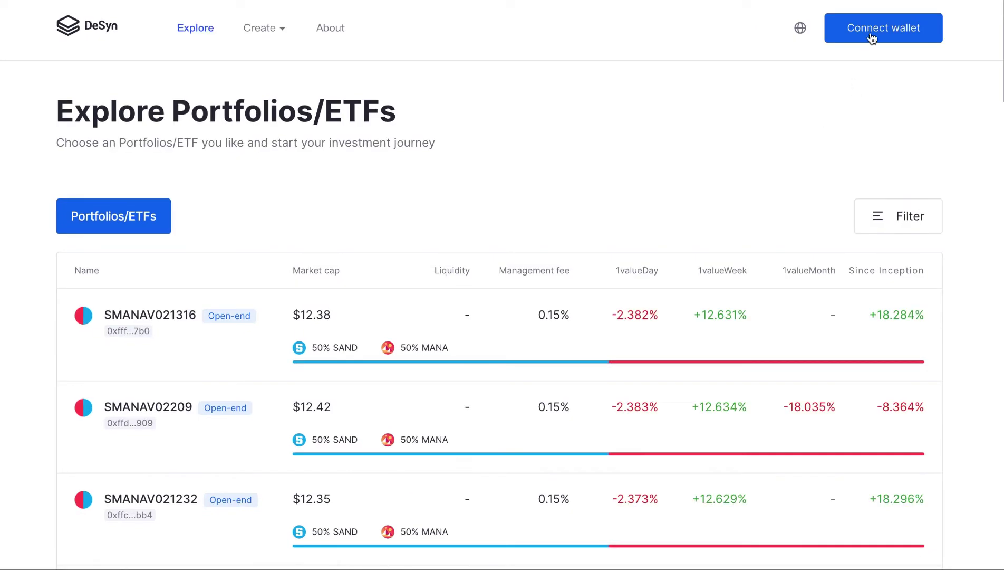
Step: Connect a wallet to DeSyn so the Explore list of SAND/MANA portfolios shows the account connected
click(870, 32)
click(493, 295)
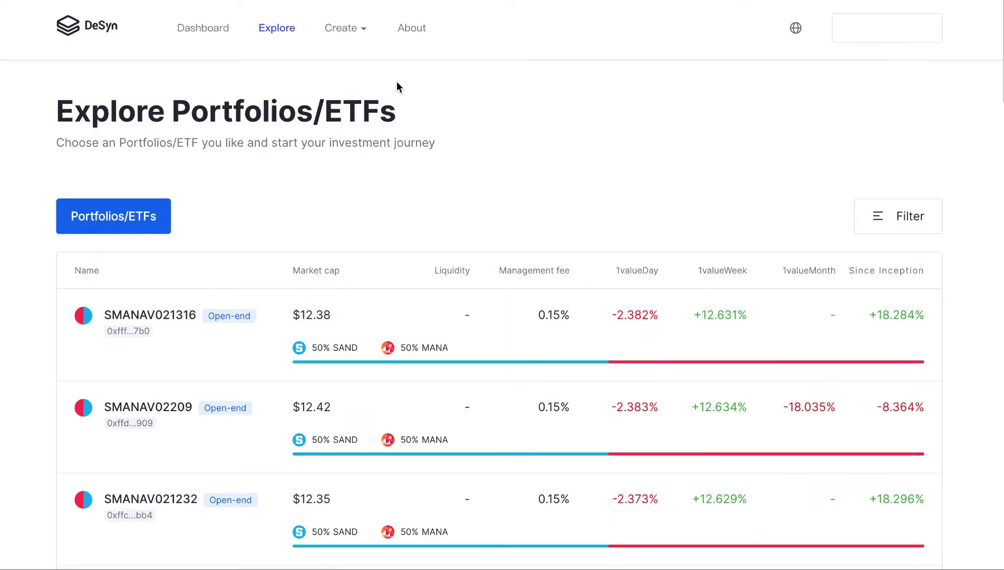
Step: Check my own portfolios such as SOSOMI on the Dashboard, then return to the Explore list
click(206, 32)
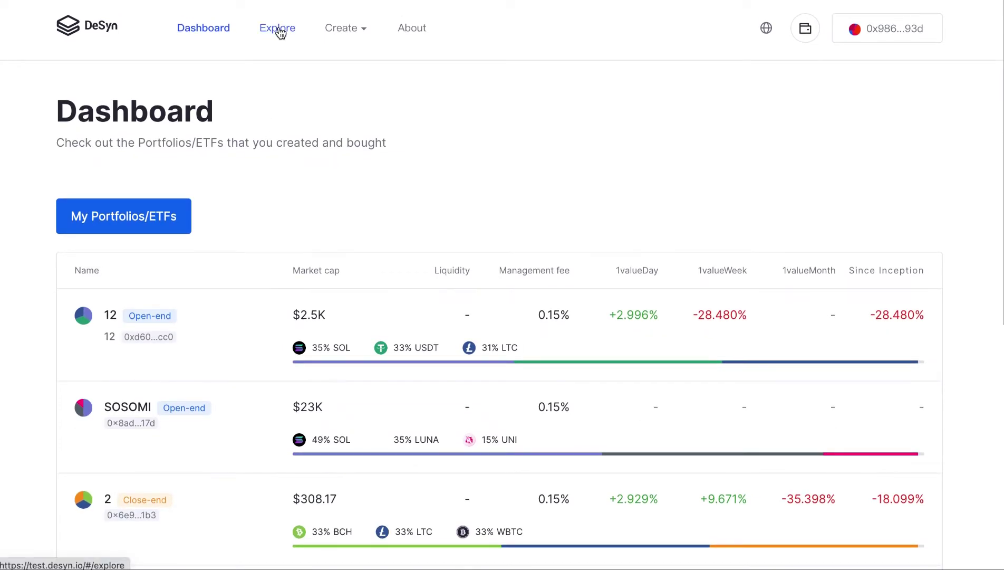
click(282, 32)
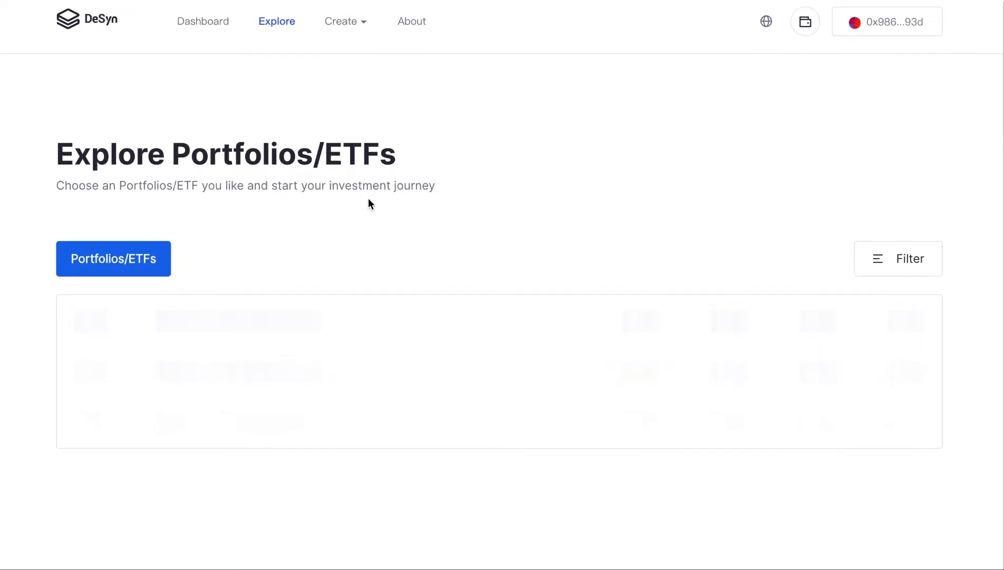
scroll(368, 203, down, 1)
scroll(368, 203, up, 2)
mouse_move(363, 35)
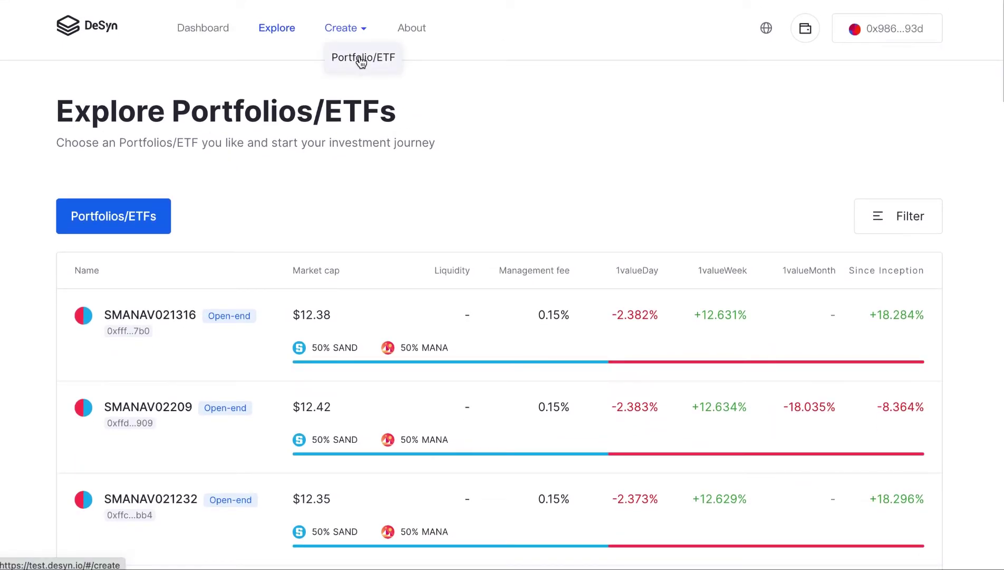
Step: Start a new Portfolio/ETF and select BCH, LTC and SOL as its assets
click(361, 59)
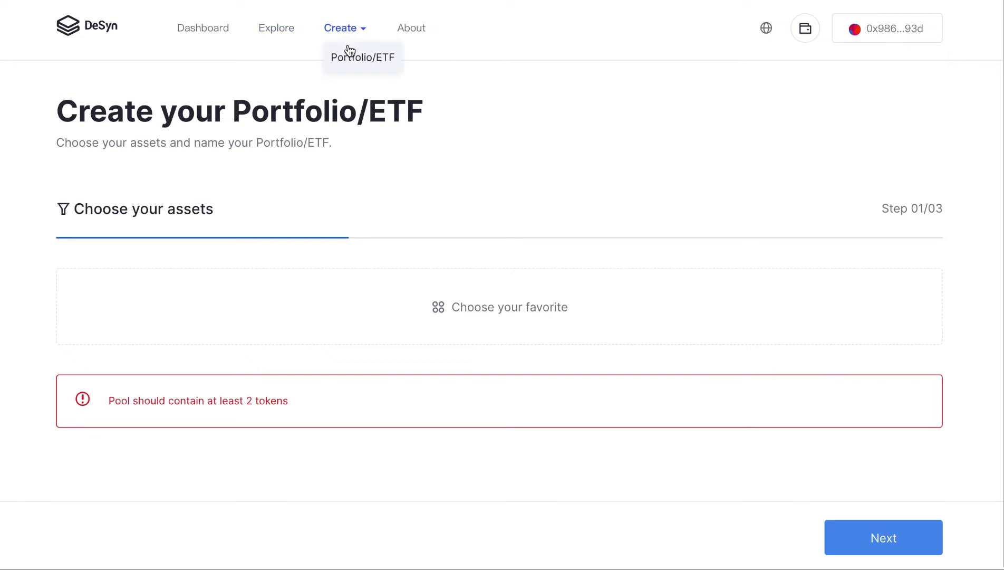
click(350, 54)
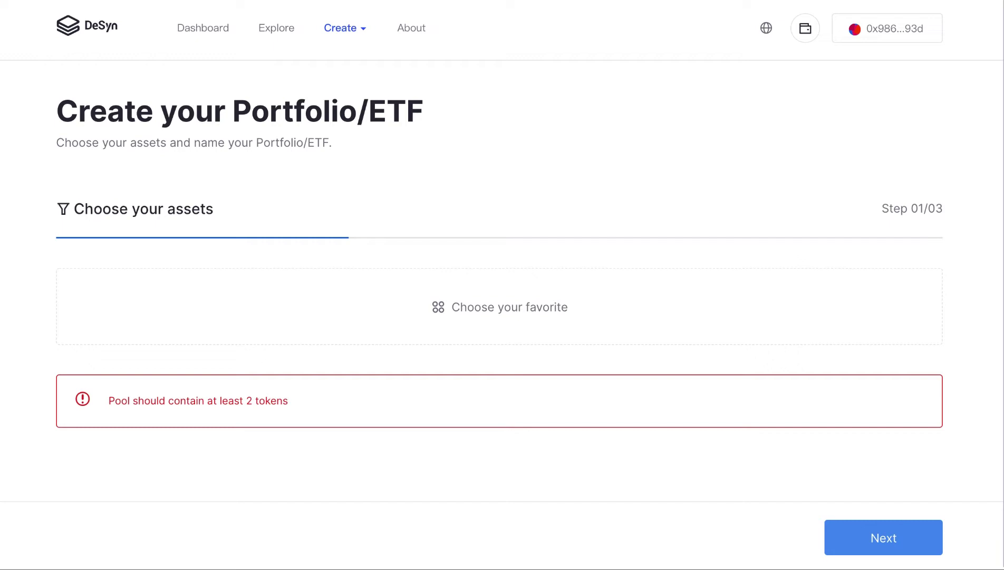
mouse_move(367, 45)
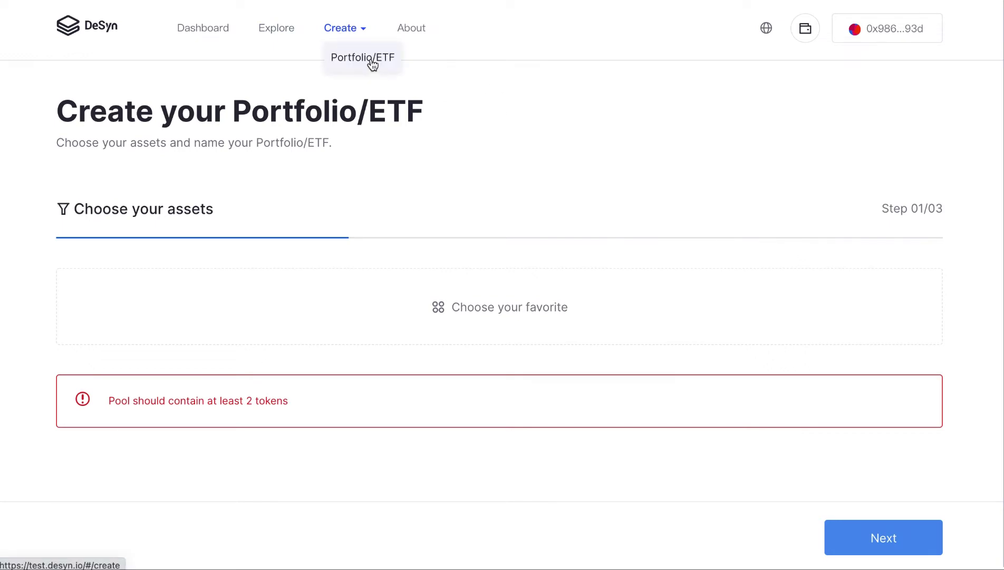
click(495, 314)
click(449, 231)
click(435, 270)
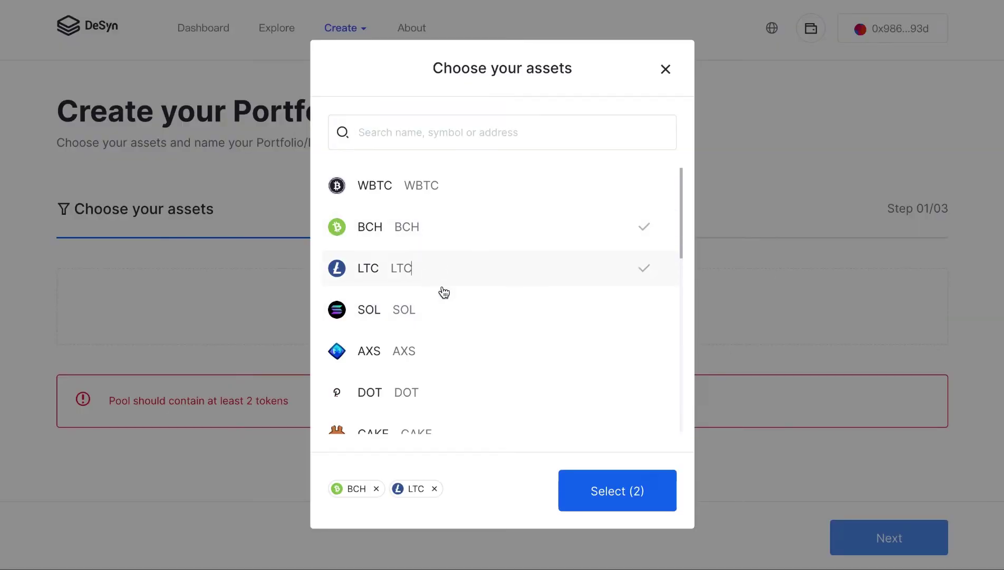
click(486, 315)
click(617, 491)
Step: Set weights 10, 10 and 30 for BCH, LTC and SOL, and deposit 11 BCH
click(382, 338)
text(10)
click(397, 396)
text(10)
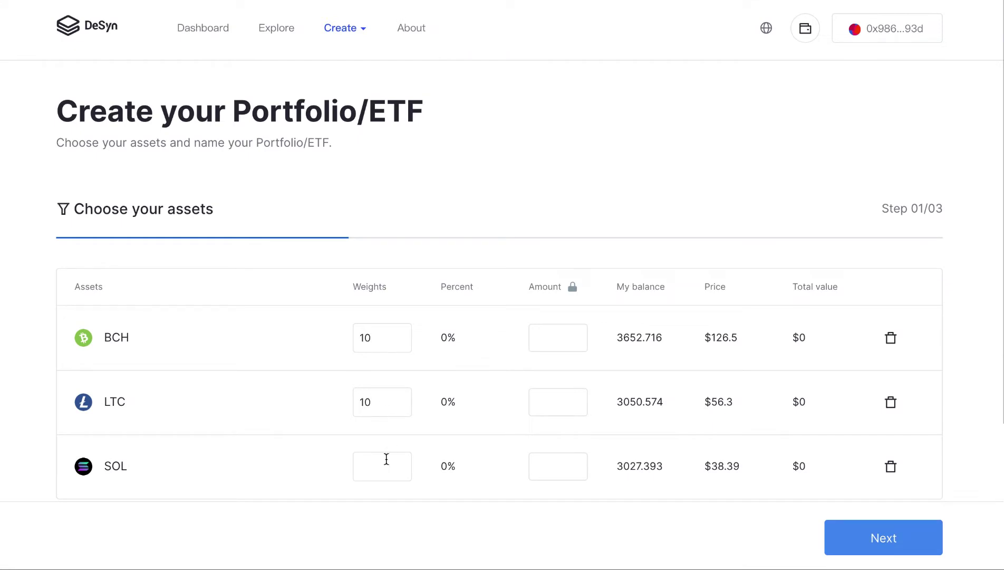
click(387, 459)
text(30)
click(560, 341)
text(11)
scroll(776, 224, down, 2)
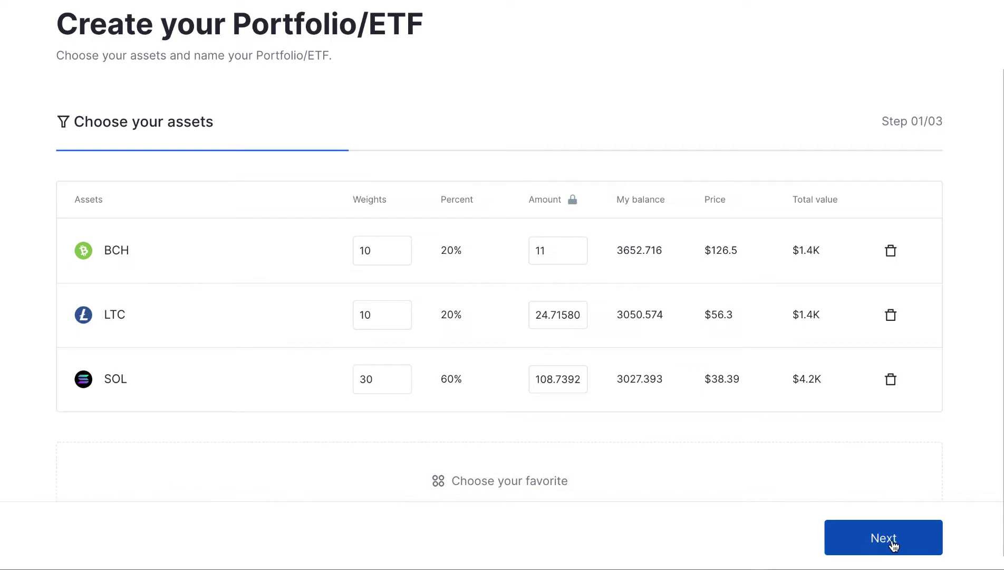
Step: Move to step 02/03 and look through Portfolio Settings, Portfolios/ETF Type and Fee options
click(893, 545)
scroll(535, 370, down, 2)
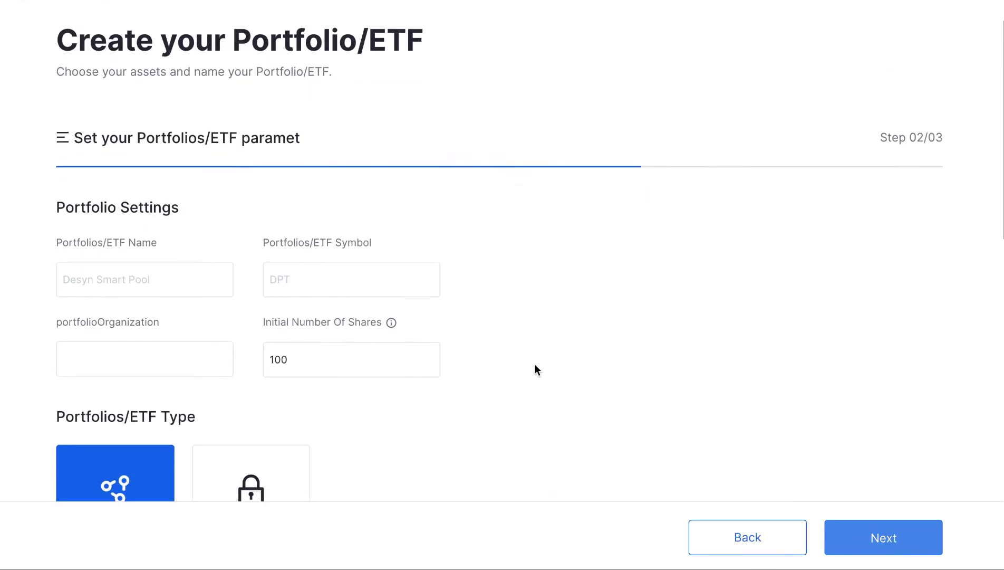
scroll(535, 365, down, 1)
scroll(535, 365, down, 1)
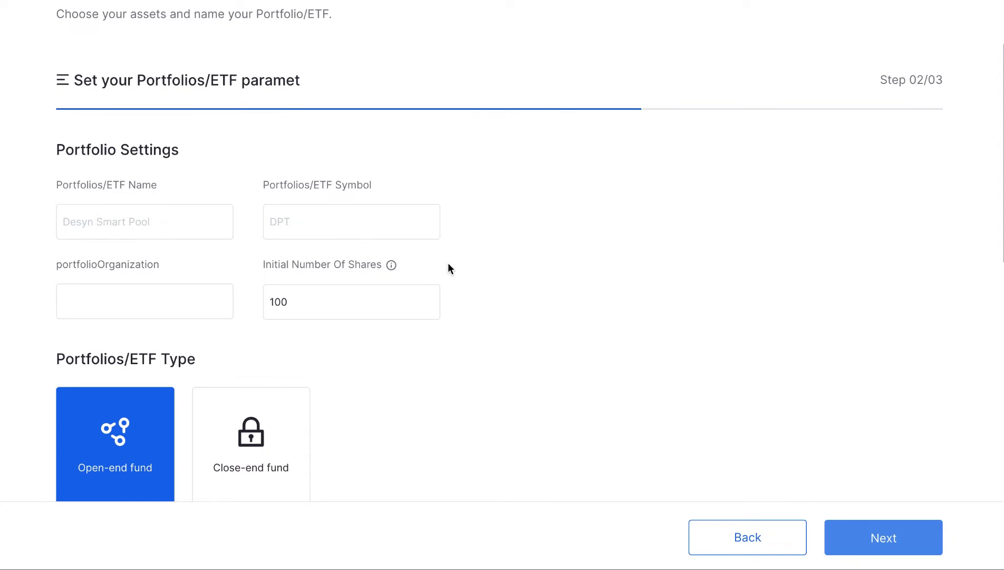
scroll(449, 264, down, 1)
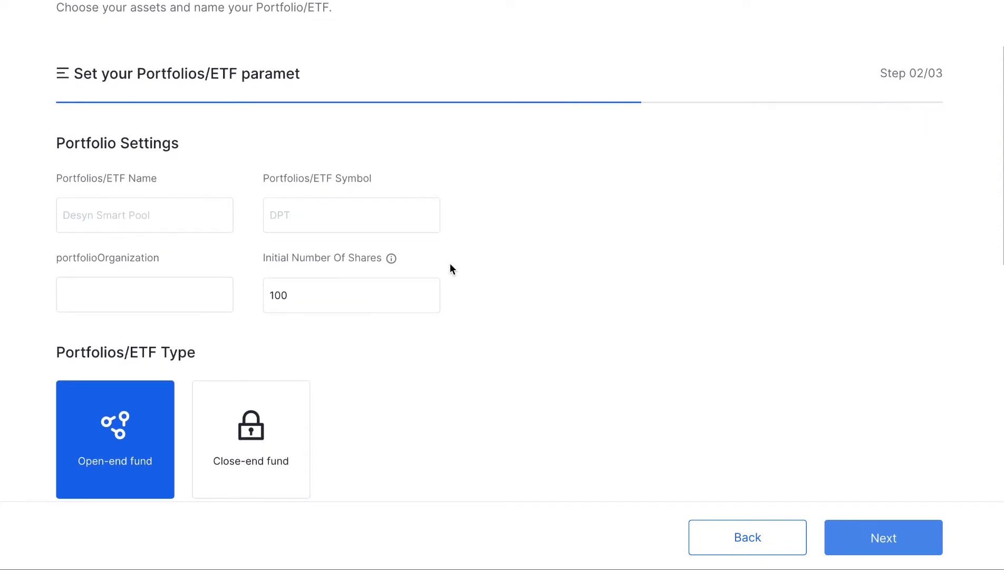
scroll(440, 266, down, 3)
scroll(440, 270, down, 2)
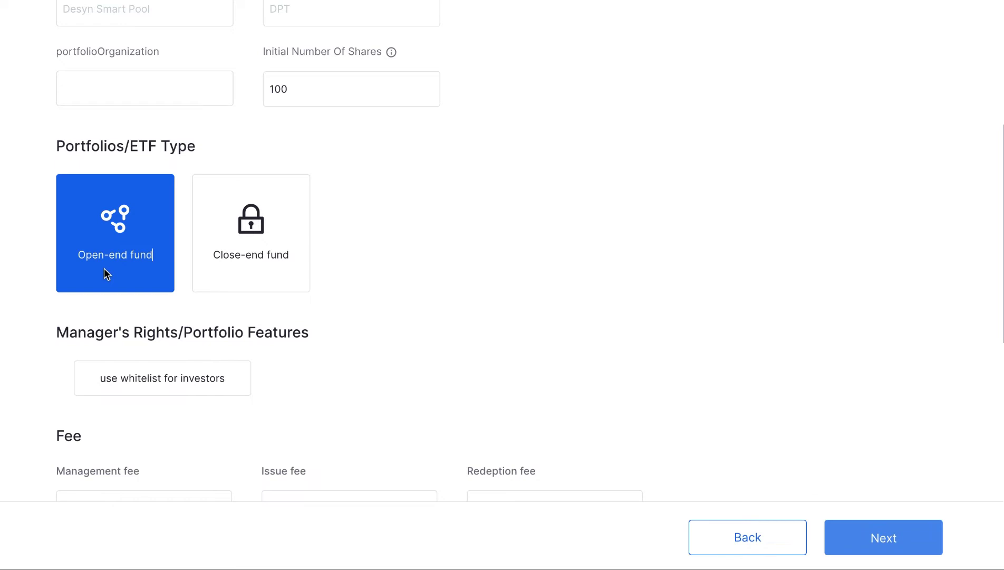
Step: Make the portfolio a close-end fund with a 2-year closed period, after trying half a year and 1 year
click(238, 261)
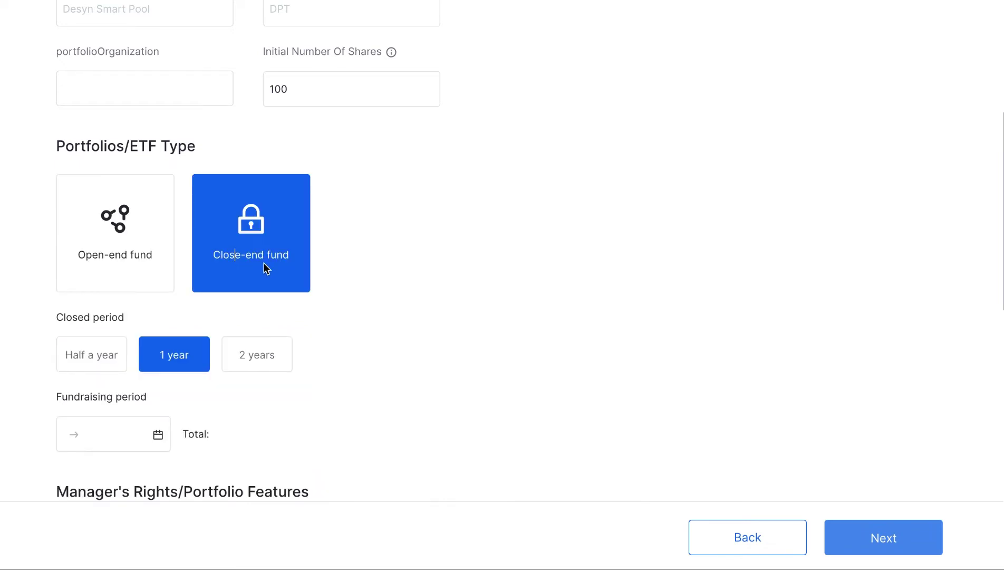
scroll(289, 259, down, 1)
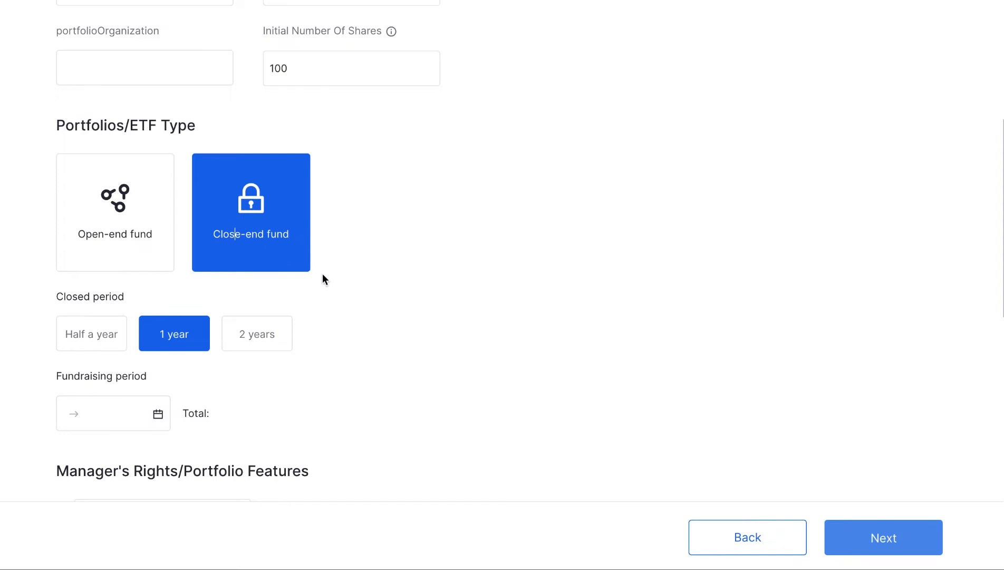
scroll(322, 284, down, 2)
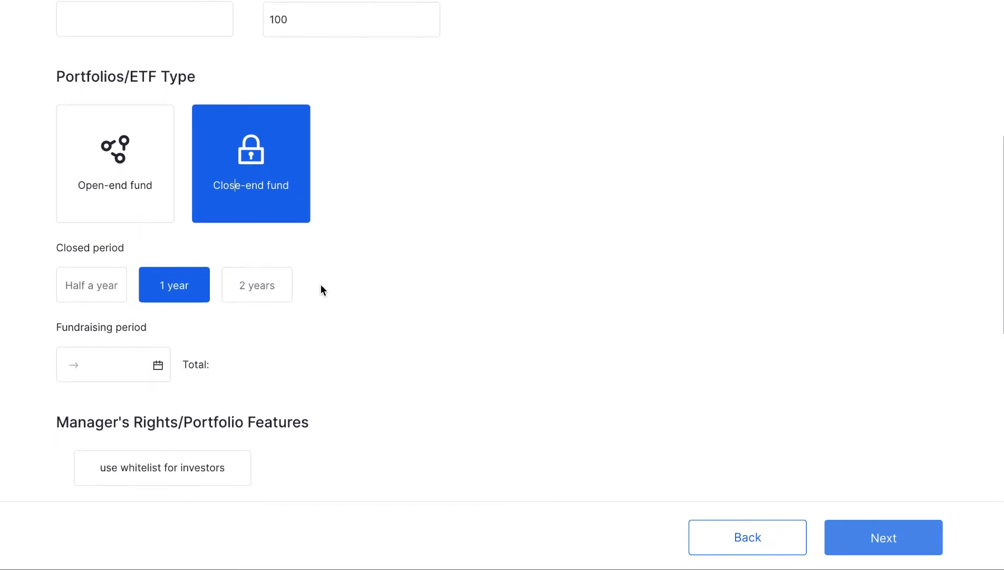
scroll(311, 288, up, 1)
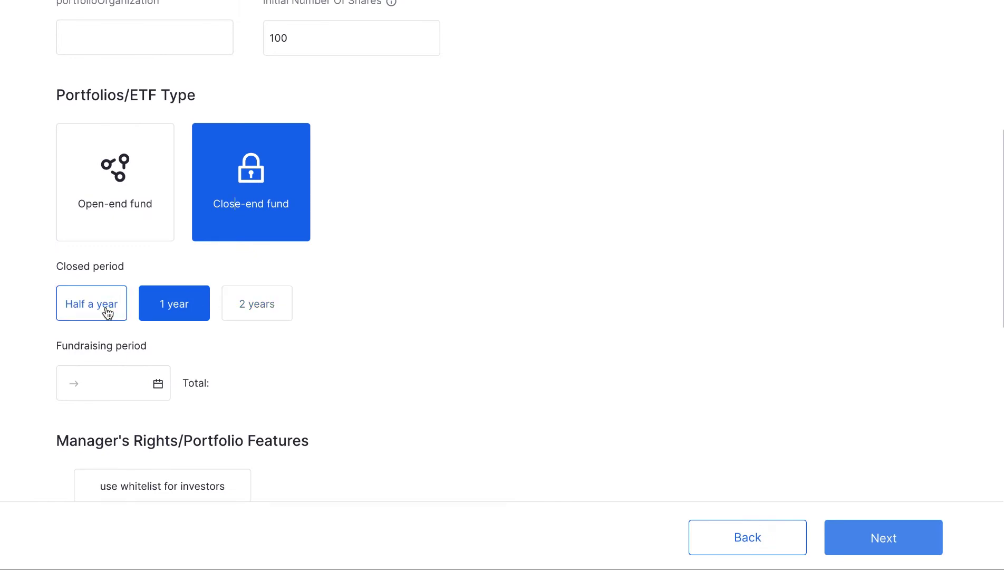
click(107, 312)
click(164, 318)
click(262, 313)
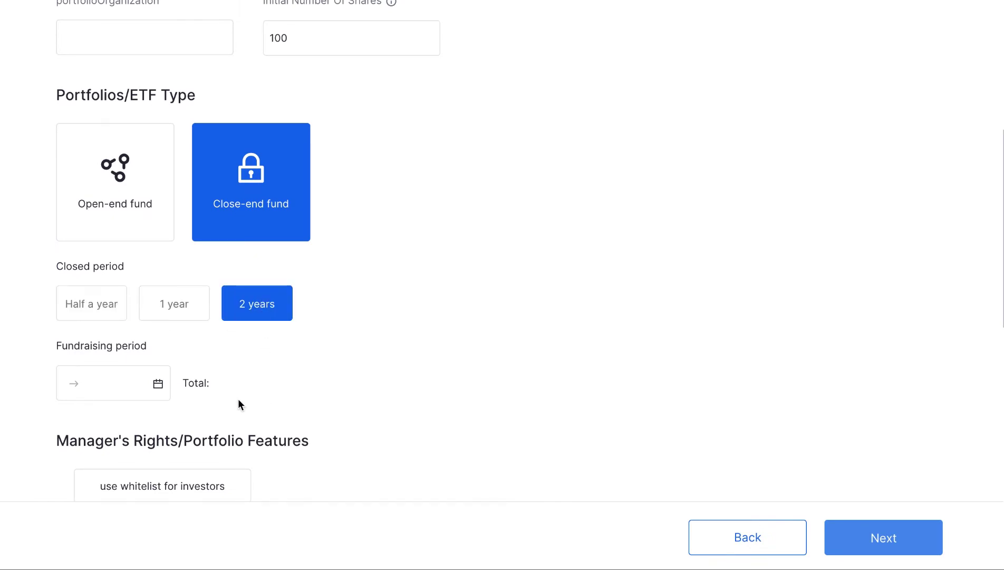
Step: Check the Fundraising period calendar without picking dates, then review the fee settings below
click(162, 384)
click(179, 387)
scroll(284, 381, down, 1)
scroll(284, 380, down, 2)
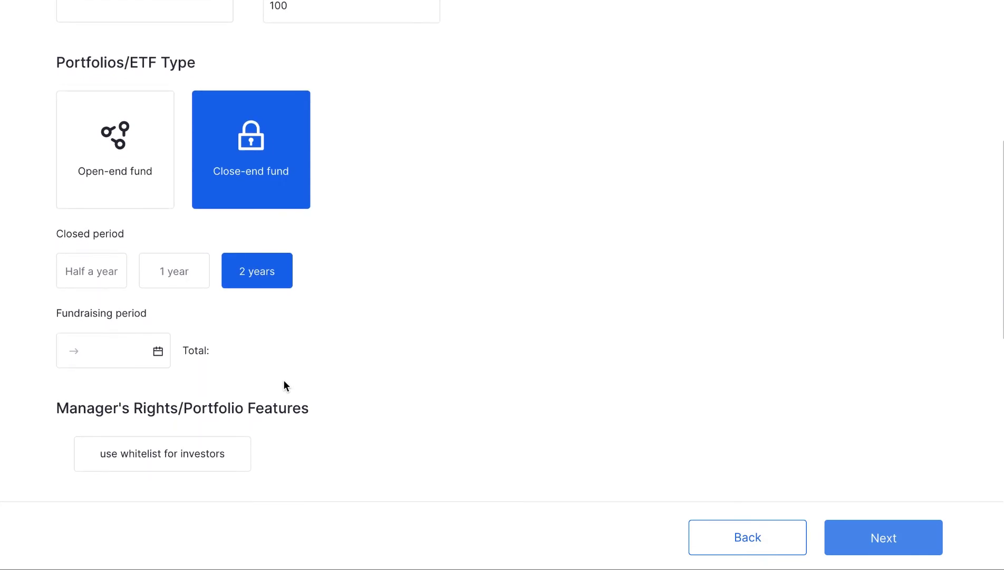
scroll(284, 381, down, 1)
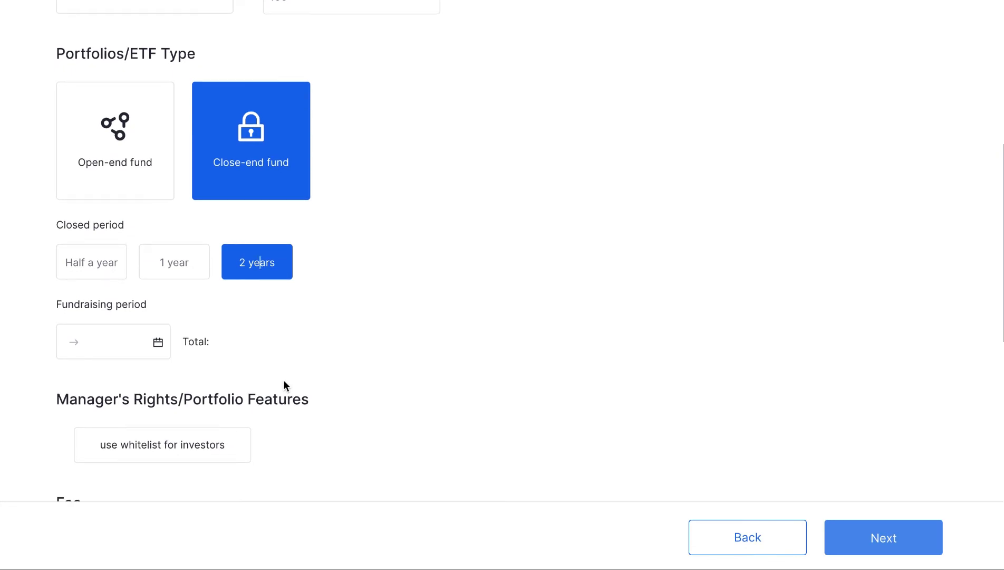
scroll(290, 375, up, 1)
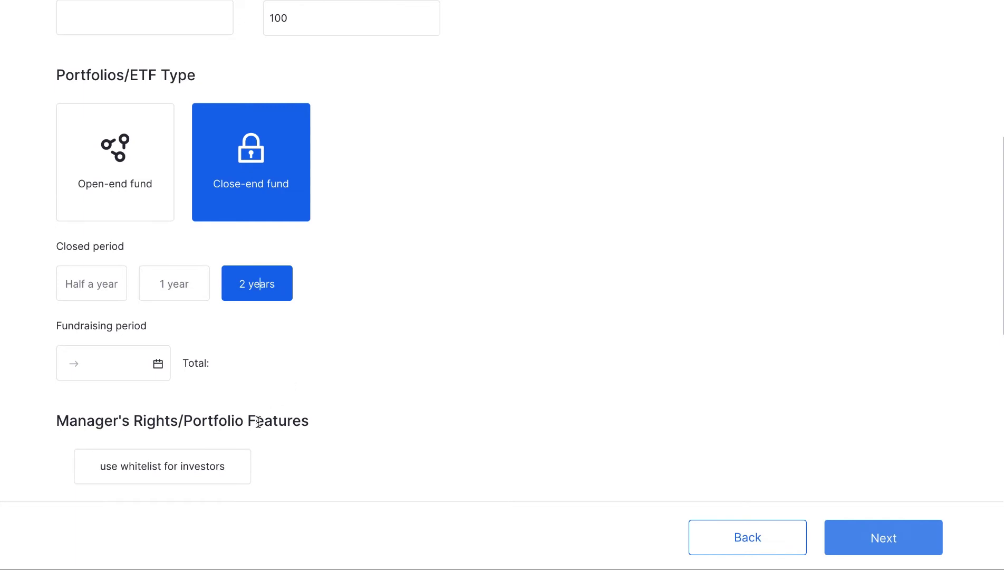
click(310, 420)
Step: Switch back to an open-end fund and review the fee and media settings
click(153, 211)
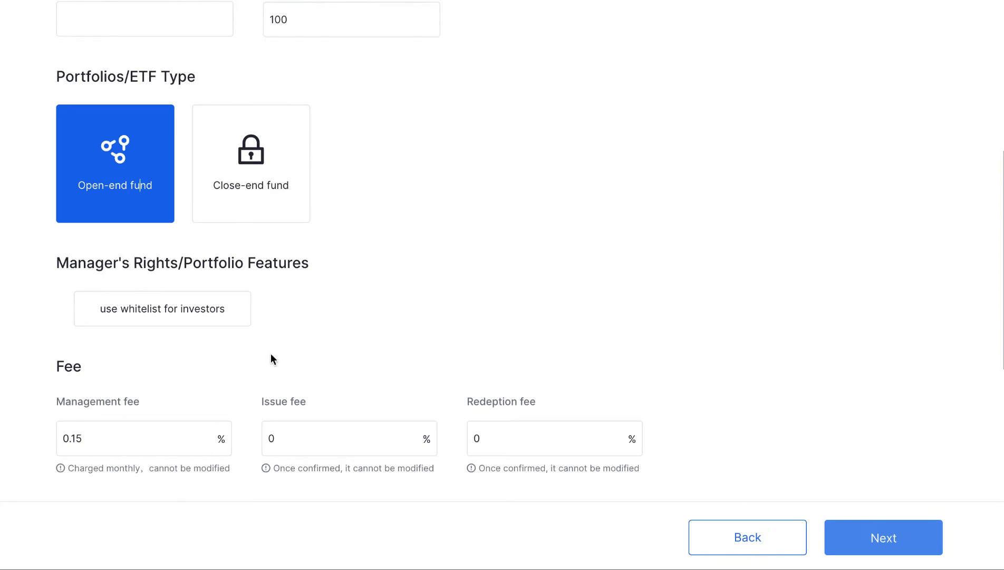
scroll(271, 355, down, 1)
scroll(270, 358, up, 1)
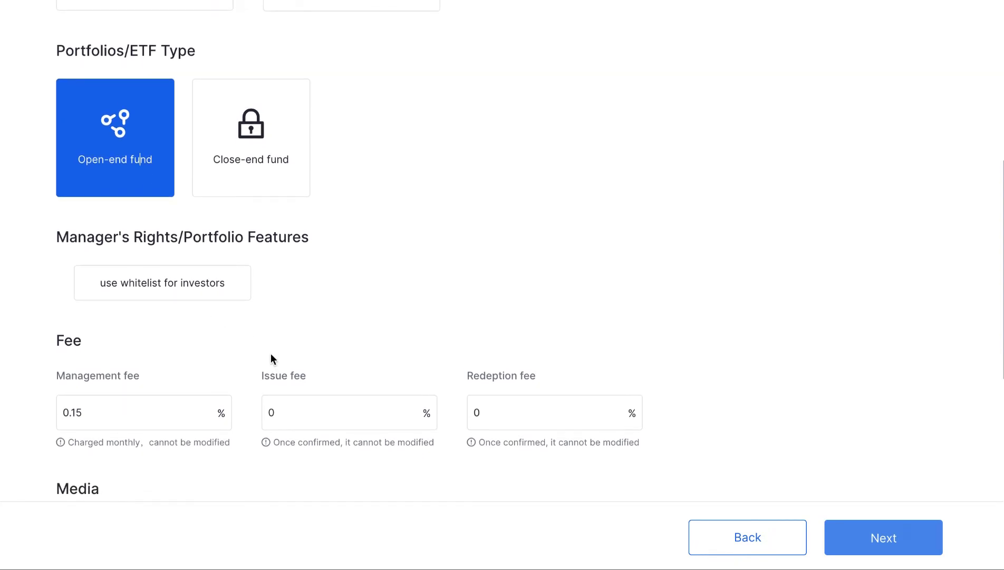
scroll(271, 354, down, 1)
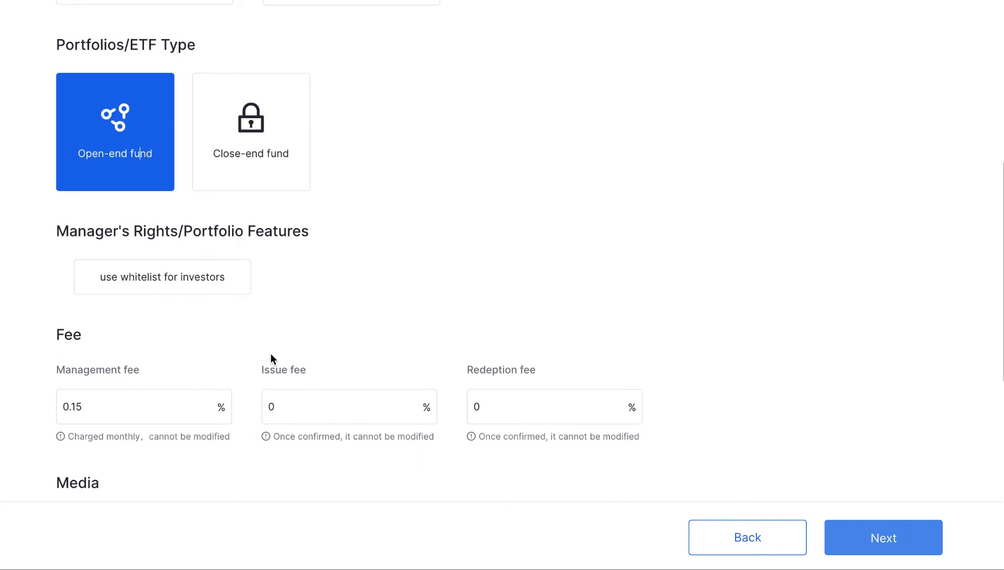
scroll(271, 358, up, 3)
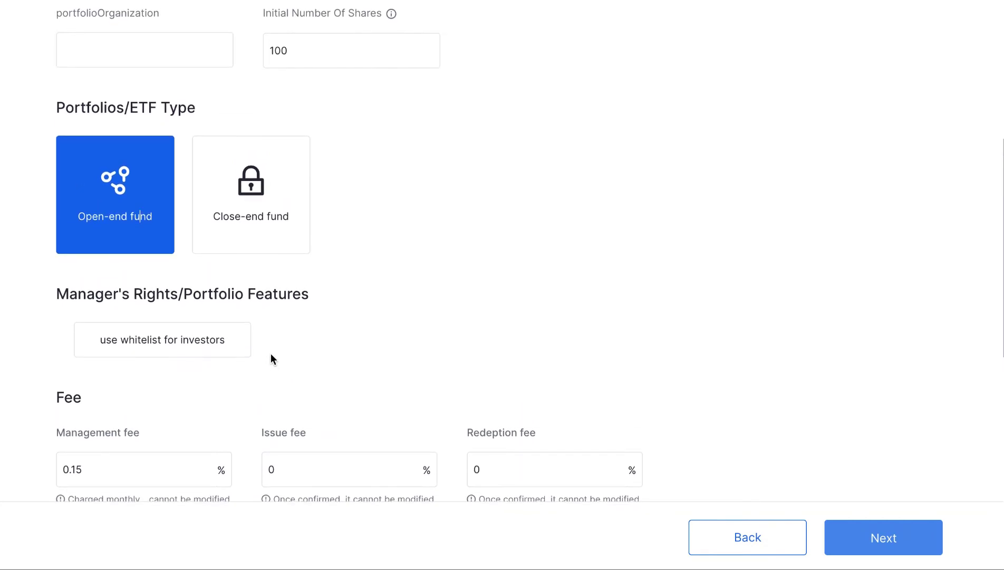
scroll(272, 359, down, 1)
scroll(270, 354, down, 3)
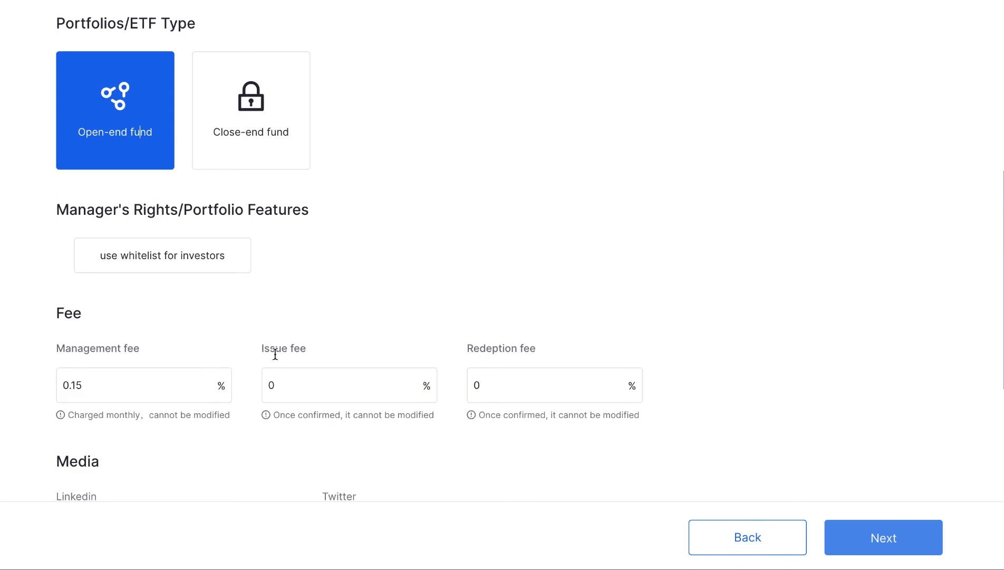
scroll(275, 354, down, 4)
Step: Reach step 03/03, create V2 Test accepting the listed token prices, and bring up MetaMask approval
click(879, 541)
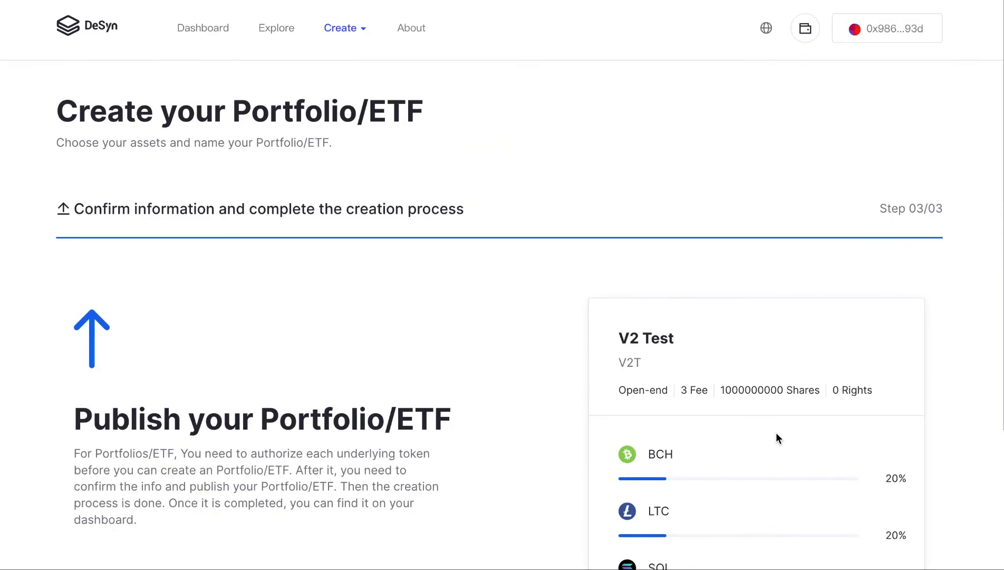
scroll(776, 433, down, 3)
click(141, 420)
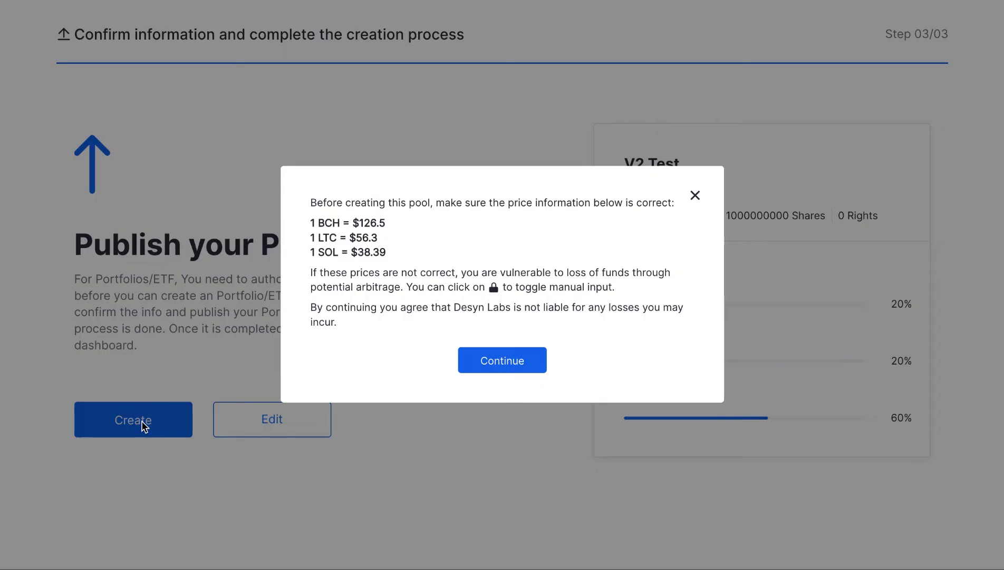
click(525, 372)
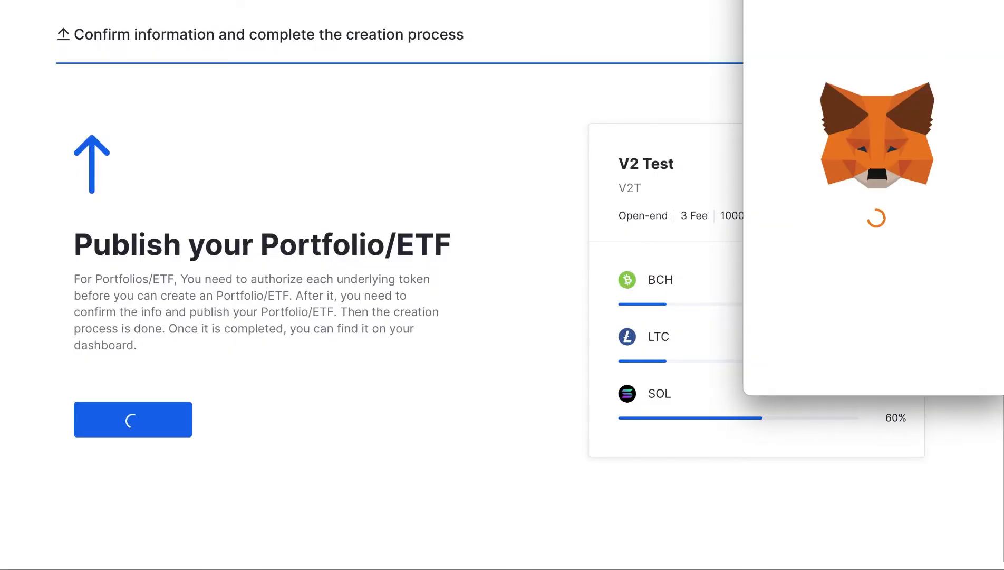
drag(894, 0, 825, 44)
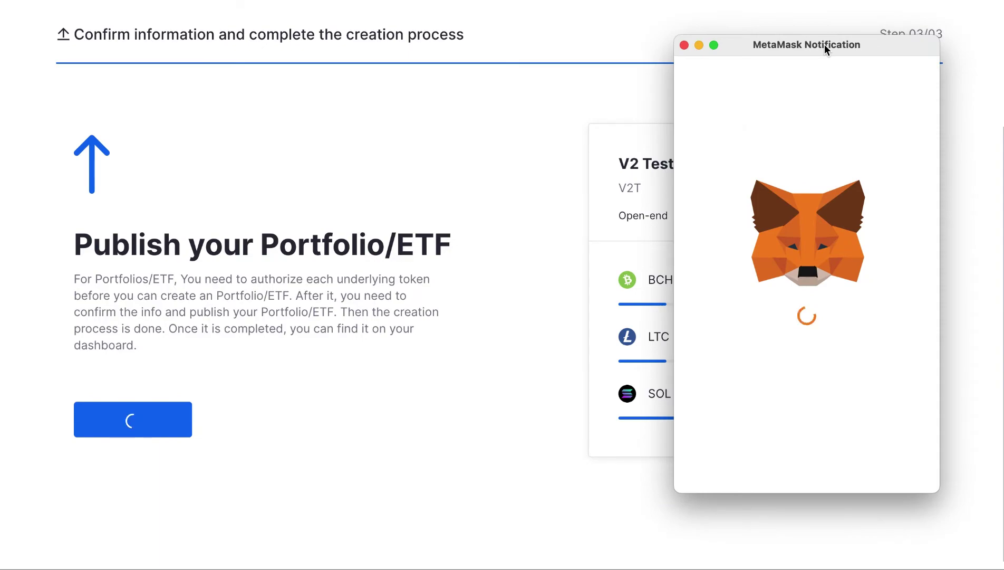
scroll(817, 369, down, 3)
Step: Confirm in MetaMask and find V2 Test (60% SOL, 20% BCH, 20% LTC) on the Dashboard
click(871, 477)
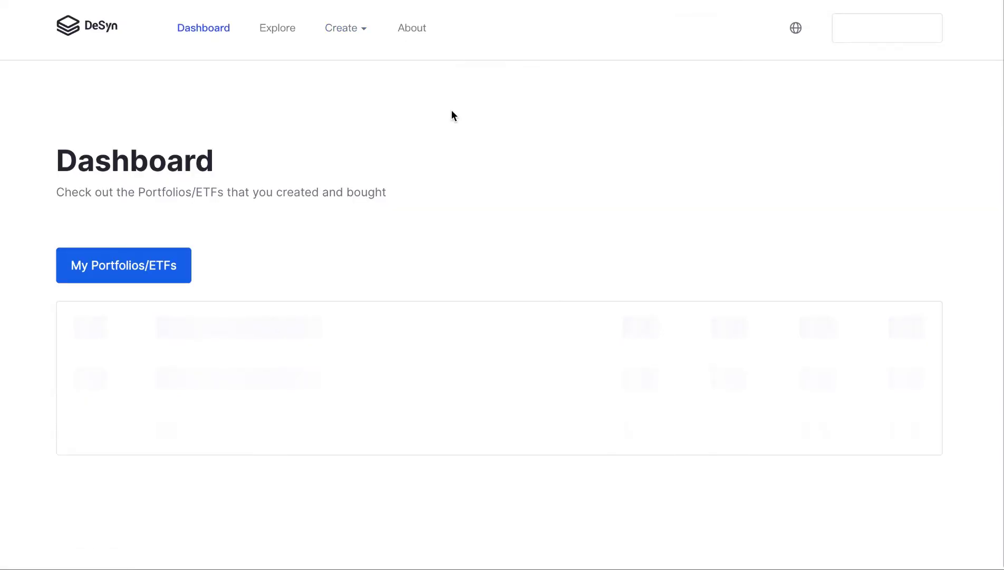
scroll(213, 341, down, 3)
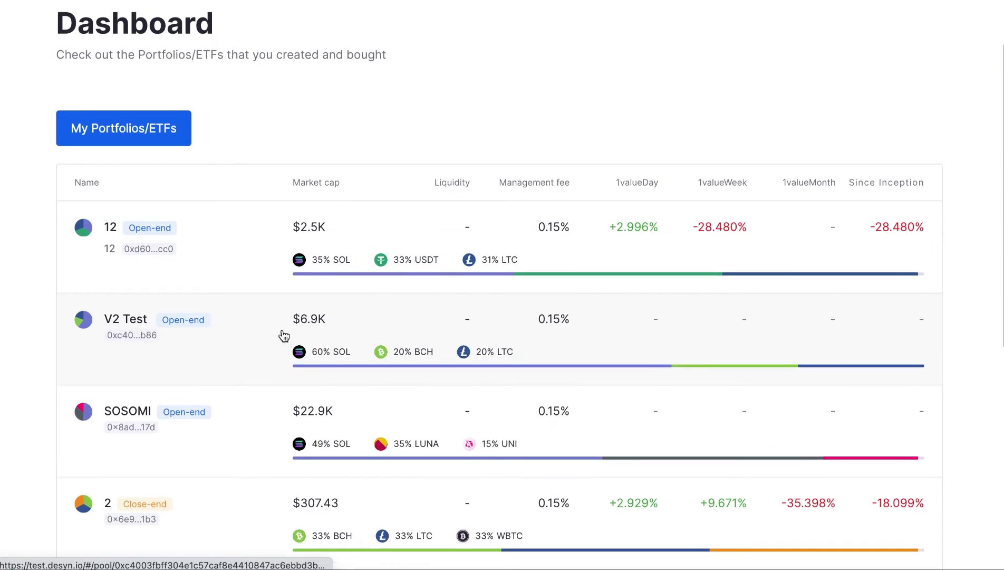
Step: Filter the Explore portfolio list to BCH, showing portfolios like reyr6i and tuanh
scroll(284, 335, up, 3)
click(276, 29)
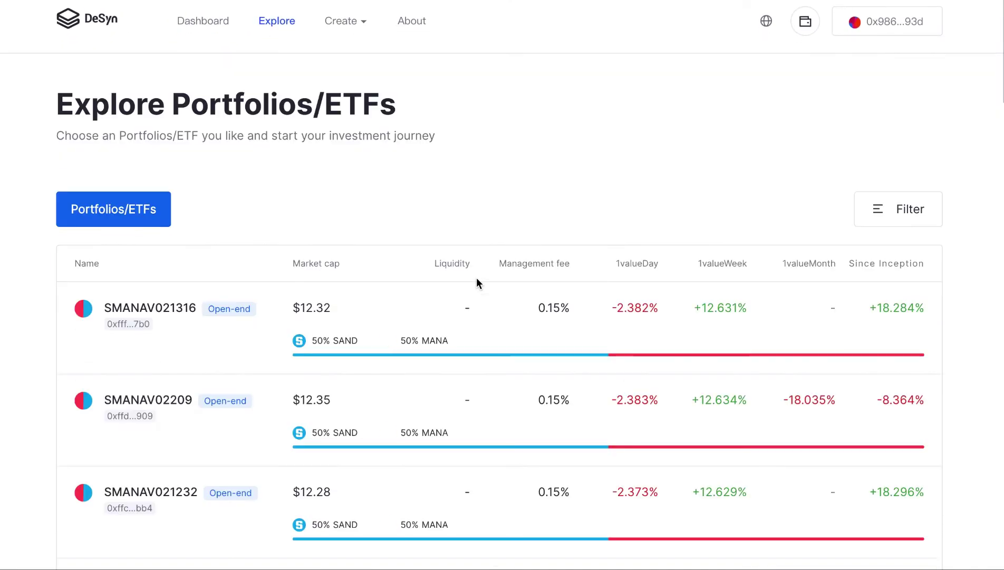
scroll(476, 283, up, 1)
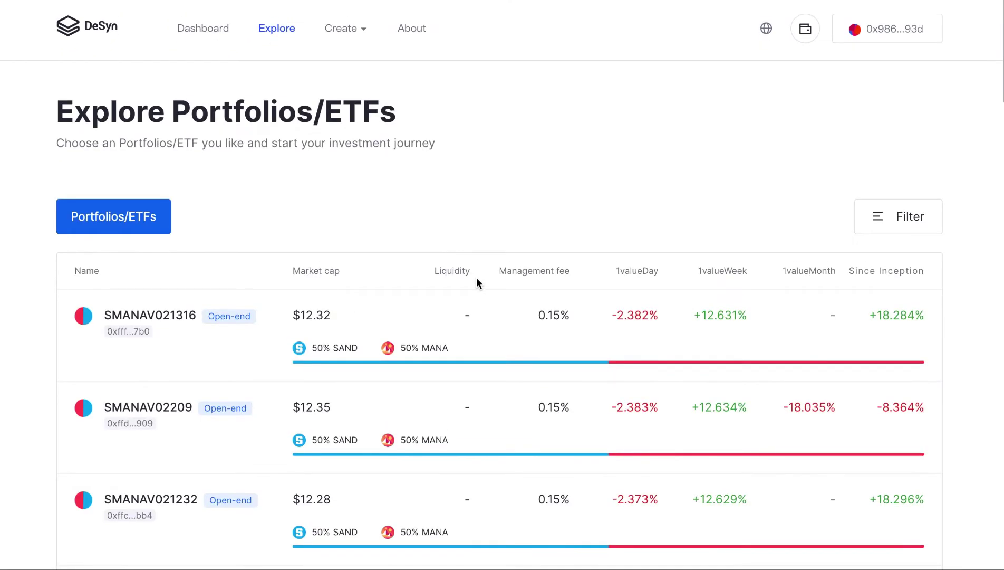
click(907, 217)
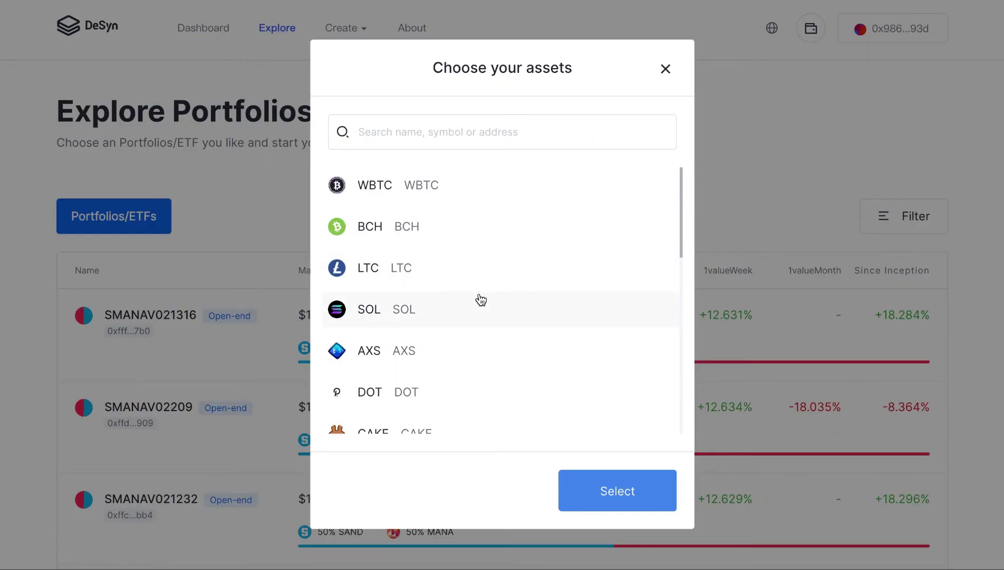
scroll(477, 296, down, 2)
scroll(480, 298, up, 2)
click(375, 227)
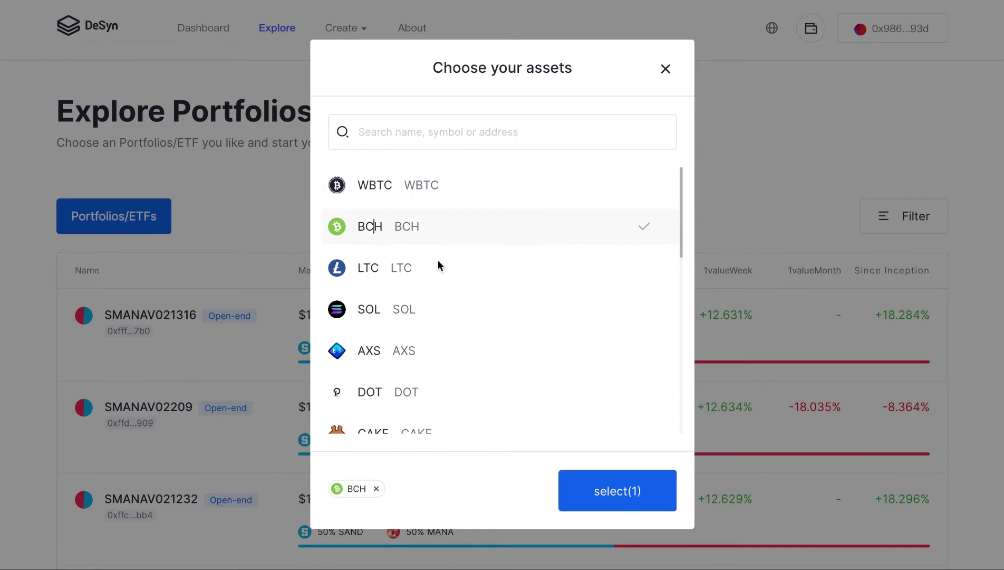
click(600, 490)
scroll(683, 258, down, 2)
scroll(685, 260, down, 1)
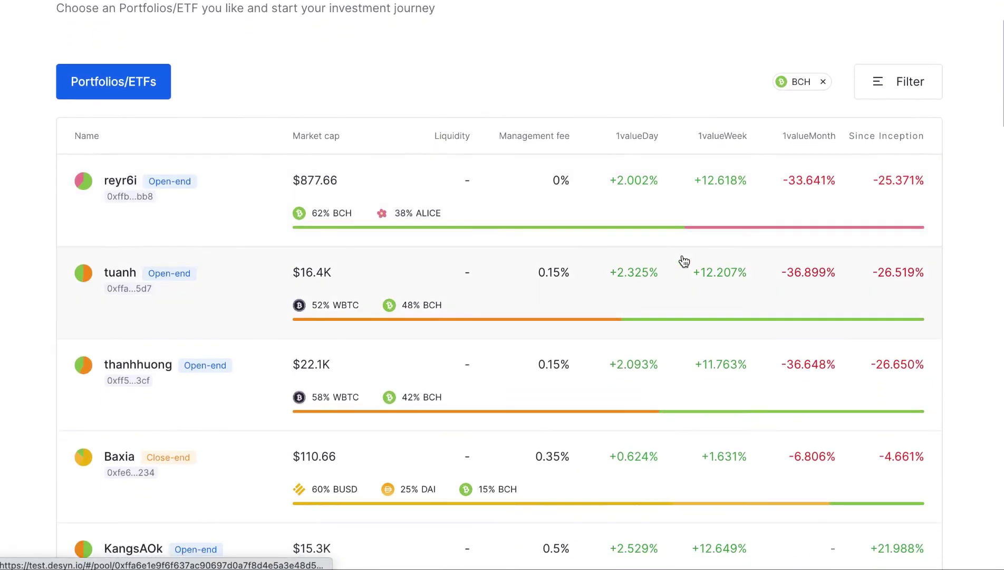
scroll(684, 261, up, 1)
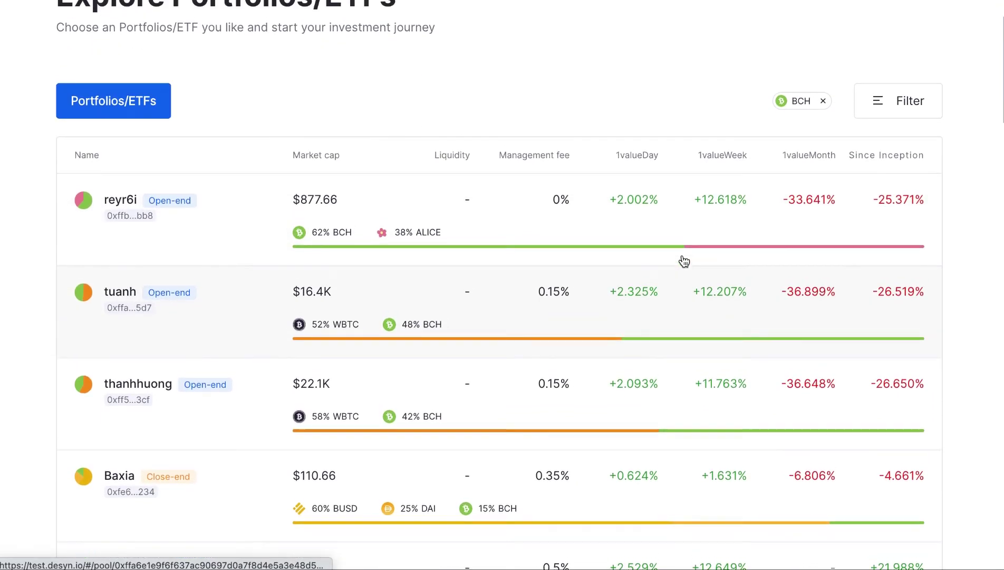
Step: Open the reyr6i portfolio's detail page
click(649, 252)
scroll(885, 188, down, 5)
scroll(885, 187, down, 1)
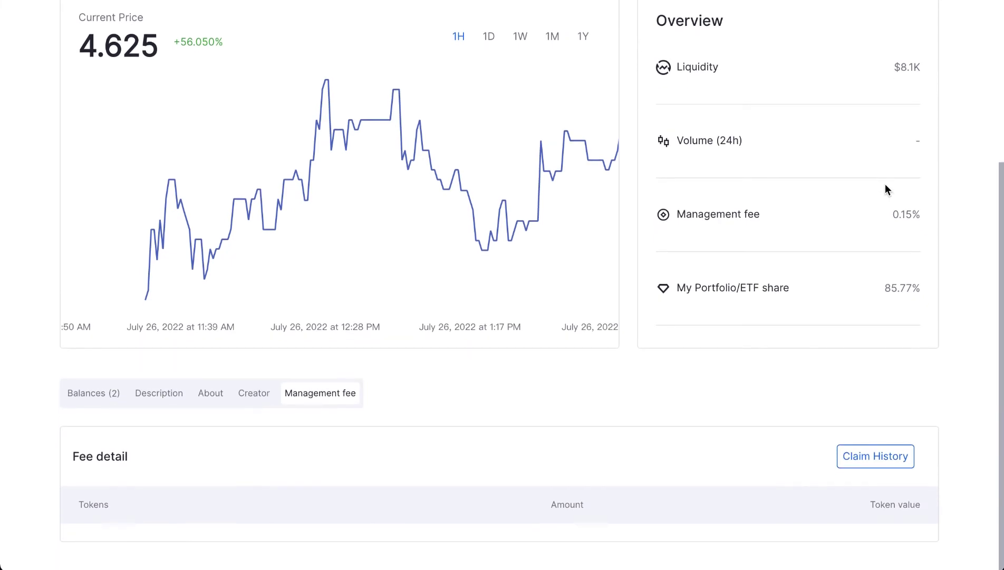
scroll(885, 184, up, 5)
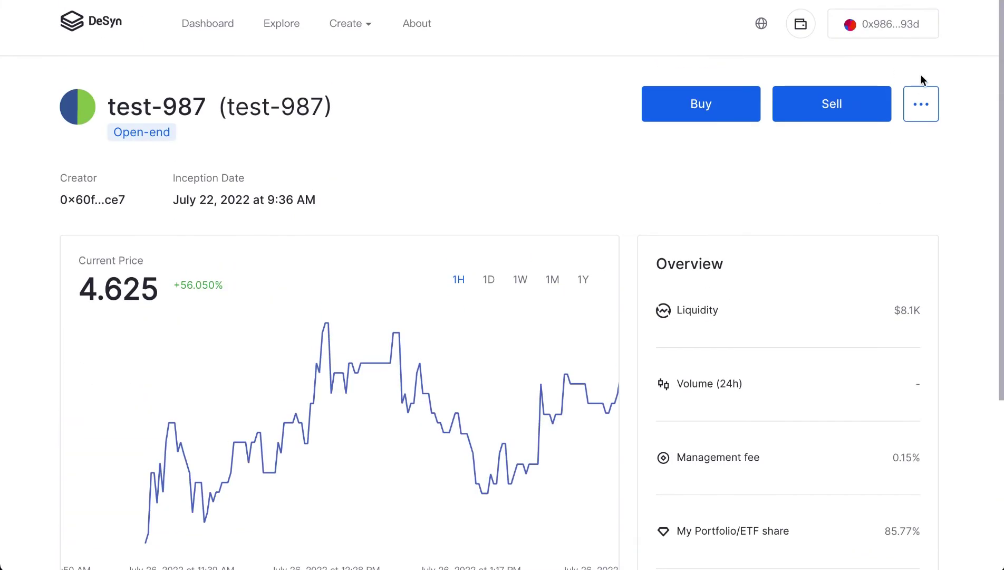
Step: Issue test-987 shares depositing 10 BCH plus matching LTC, confirming in MetaMask, then check balances
click(921, 115)
click(882, 143)
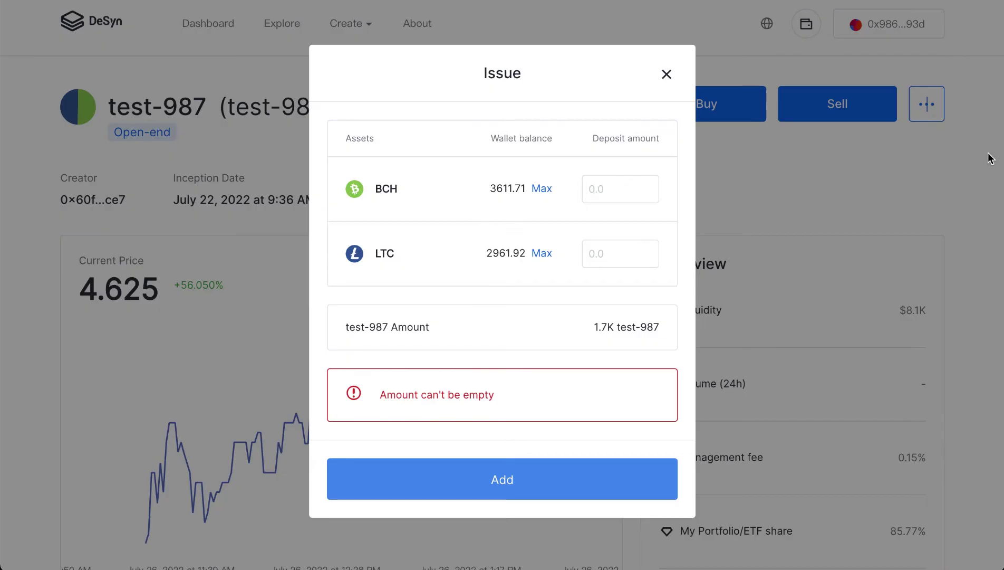
click(627, 191)
text(10)
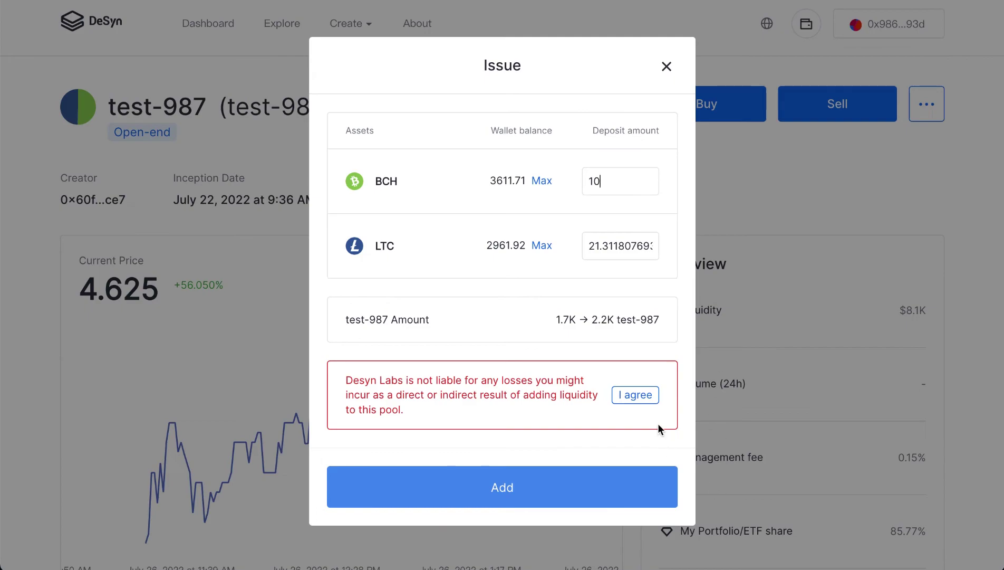
click(636, 394)
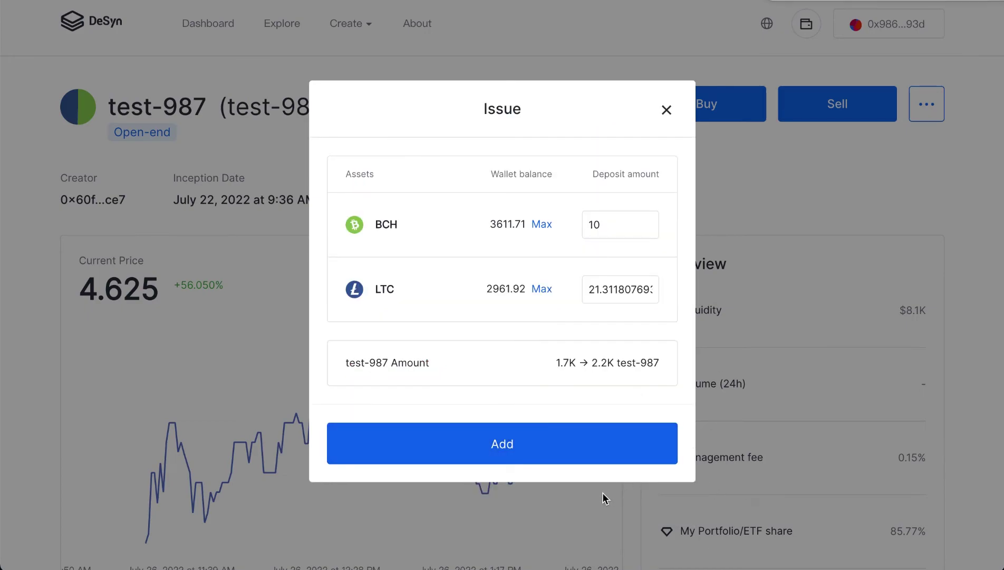
click(576, 455)
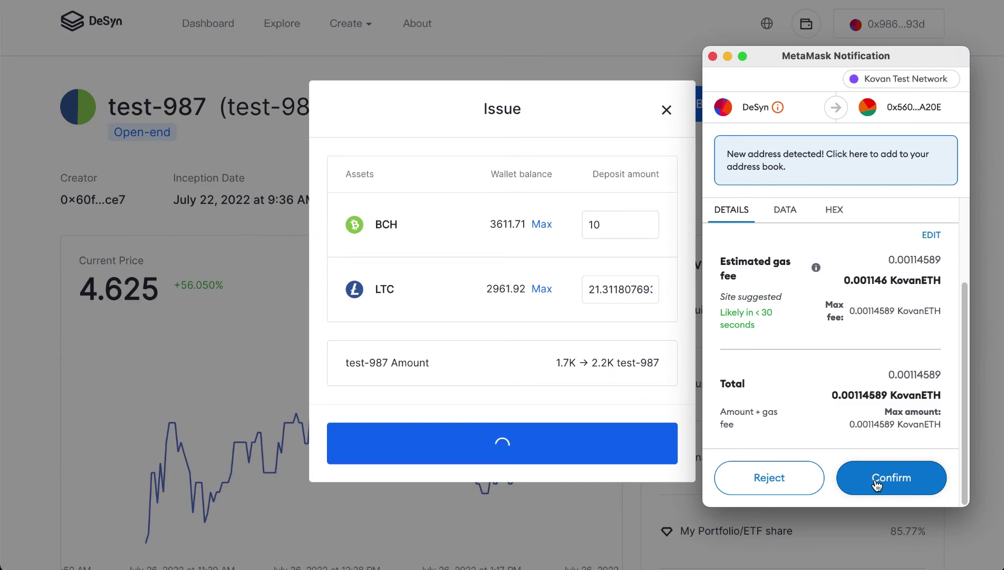
click(877, 484)
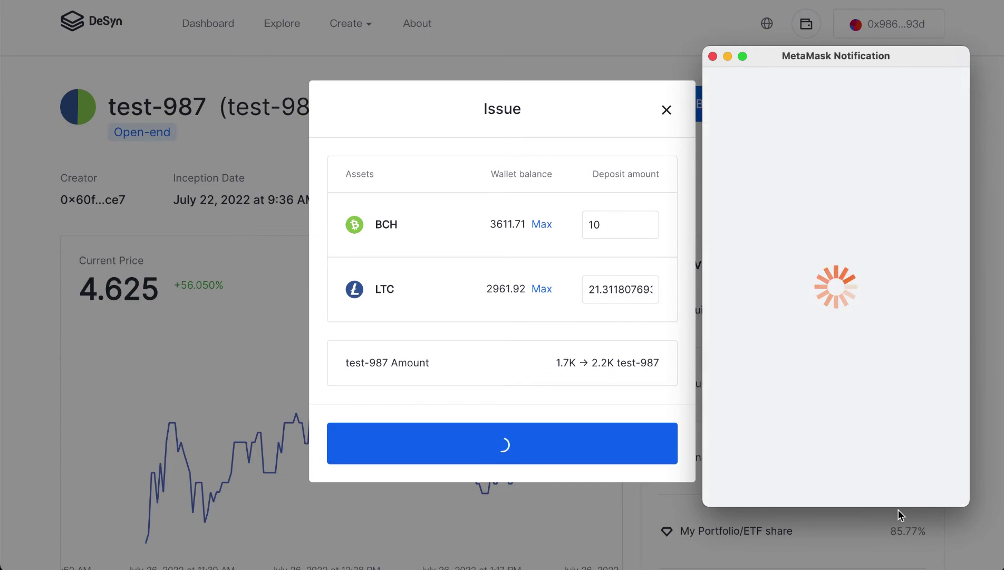
scroll(475, 190, down, 3)
scroll(474, 190, down, 4)
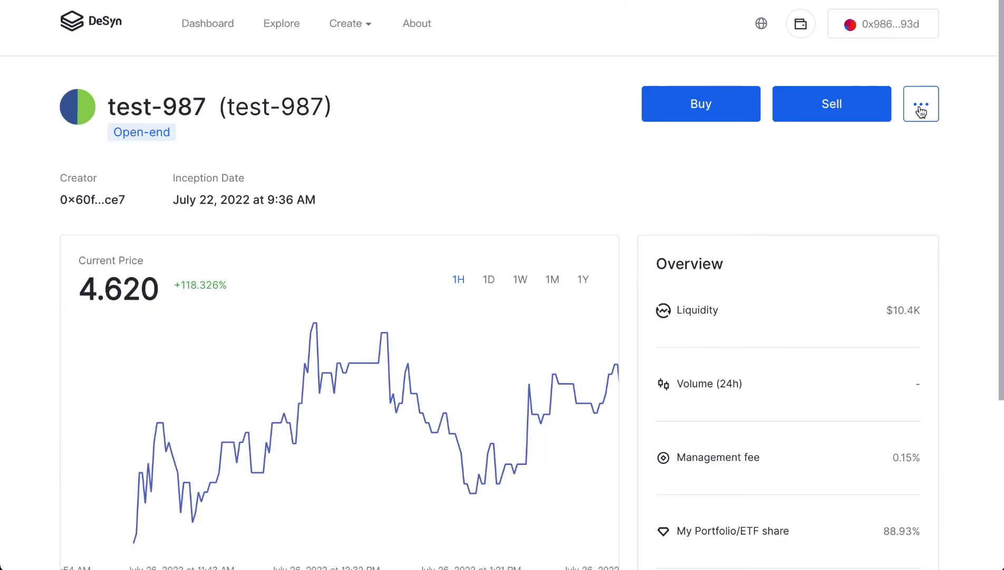
Step: Try to redeem 100 test-987 tokens, then reject the redemption transaction in MetaMask
click(921, 109)
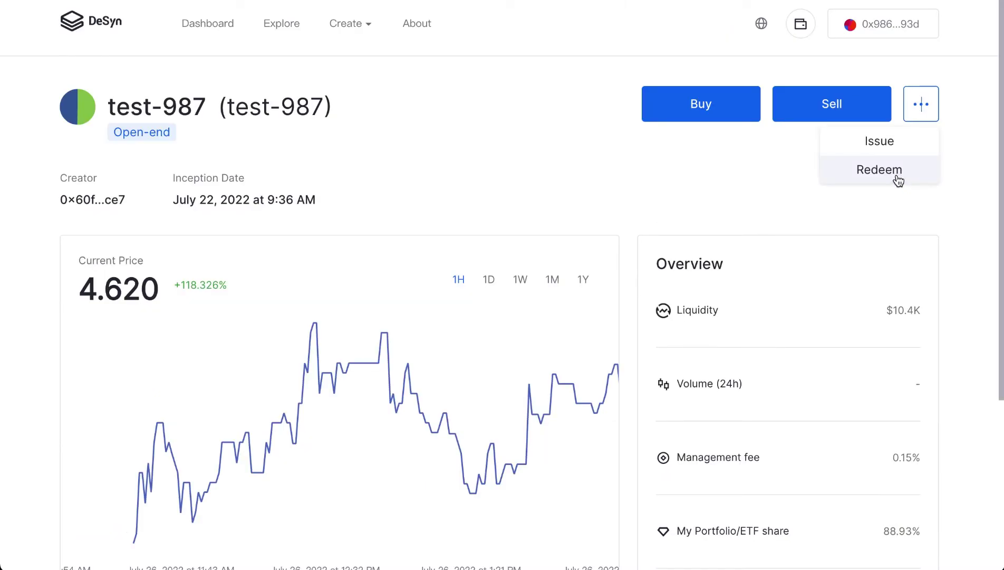
click(899, 181)
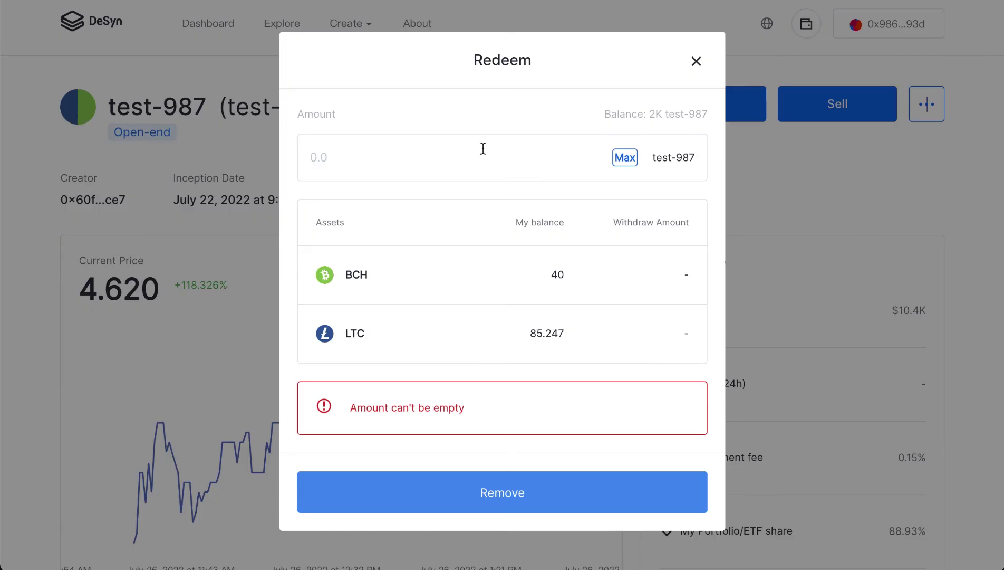
click(450, 163)
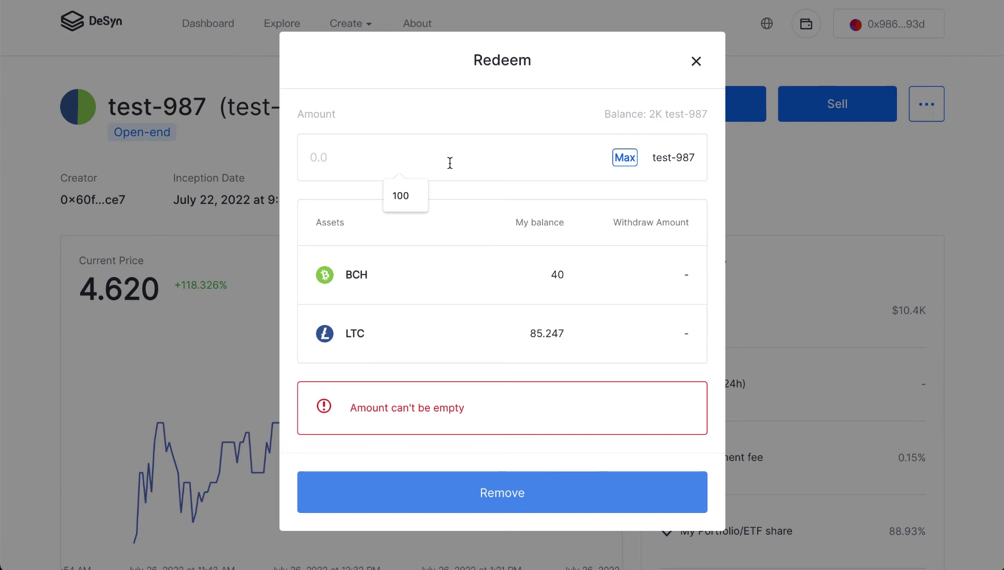
text(100)
key(Return)
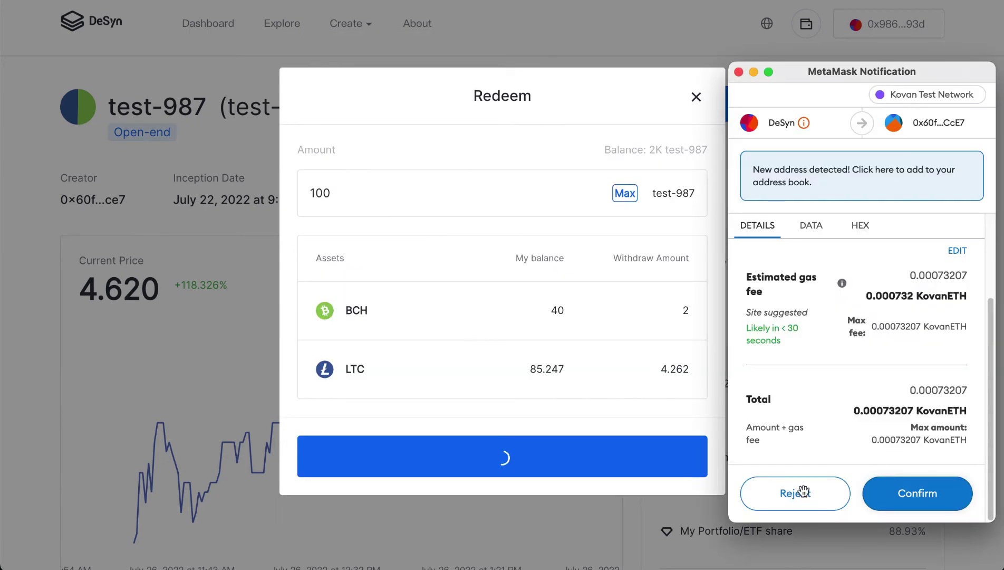
click(802, 492)
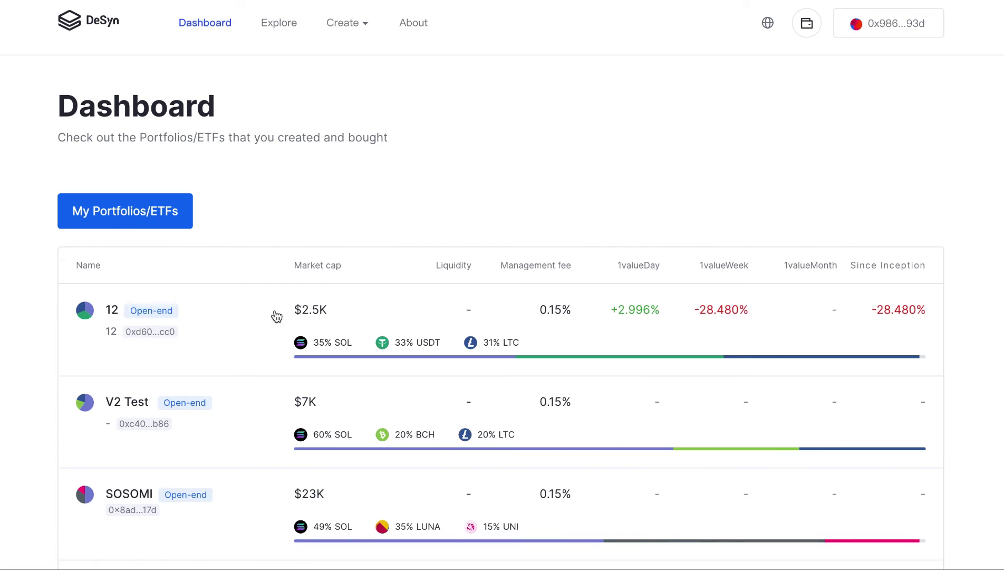
Step: Open the V2 Test portfolio and view its Management fee, then its Settings section
click(203, 418)
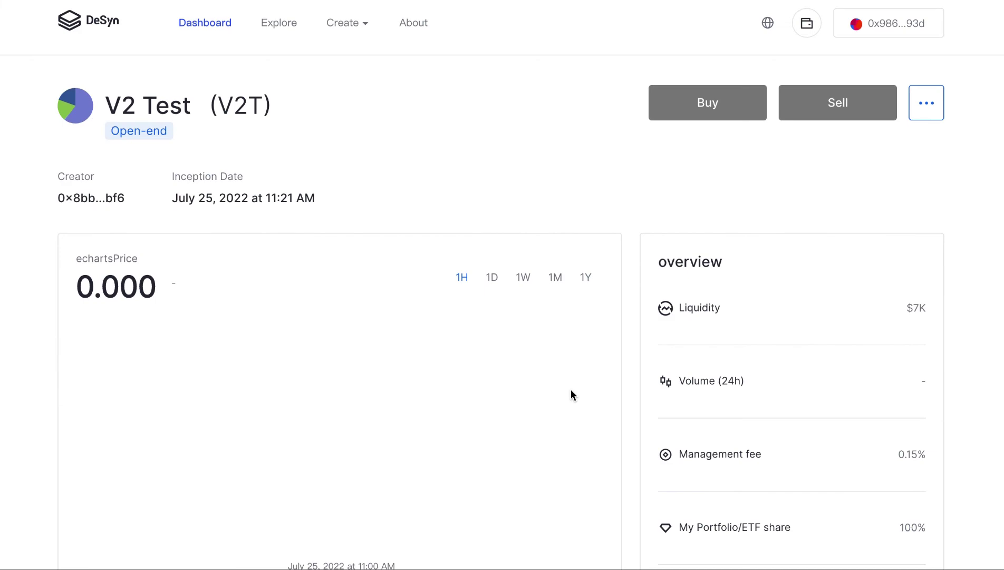
scroll(570, 393, down, 8)
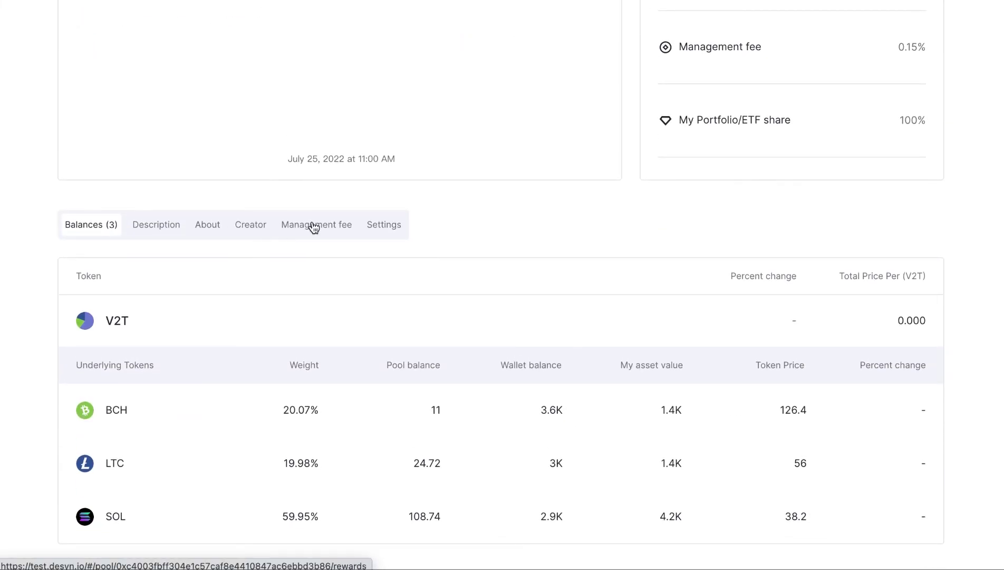
click(316, 225)
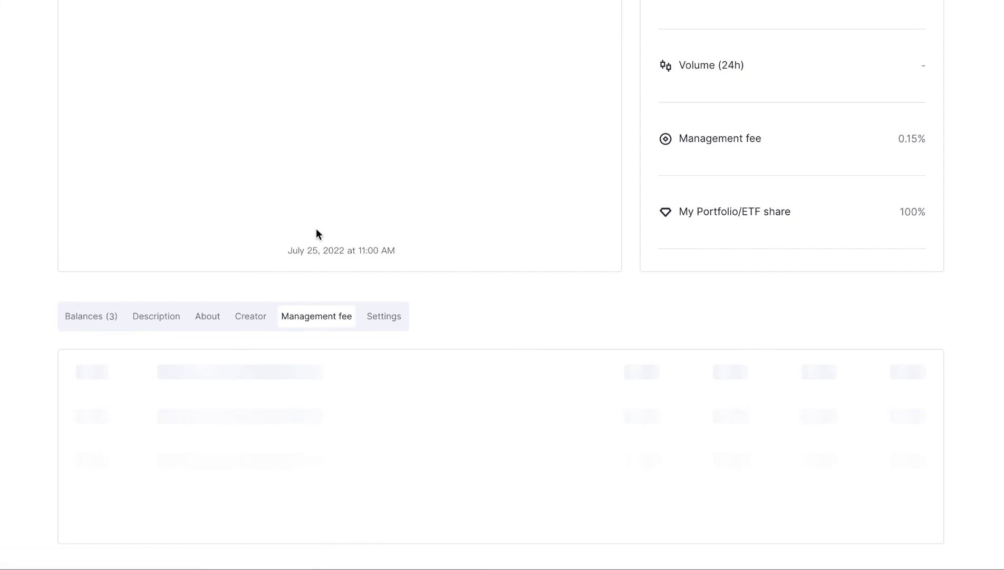
click(383, 317)
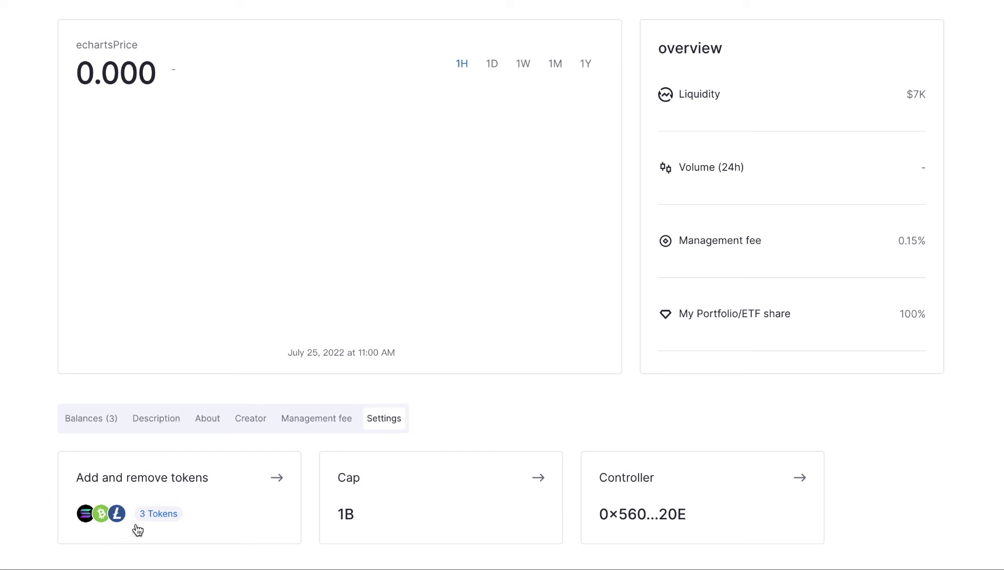
Step: Replace SOL with USDT at the maximum target weight of 30 and approve it in MetaMask
click(263, 481)
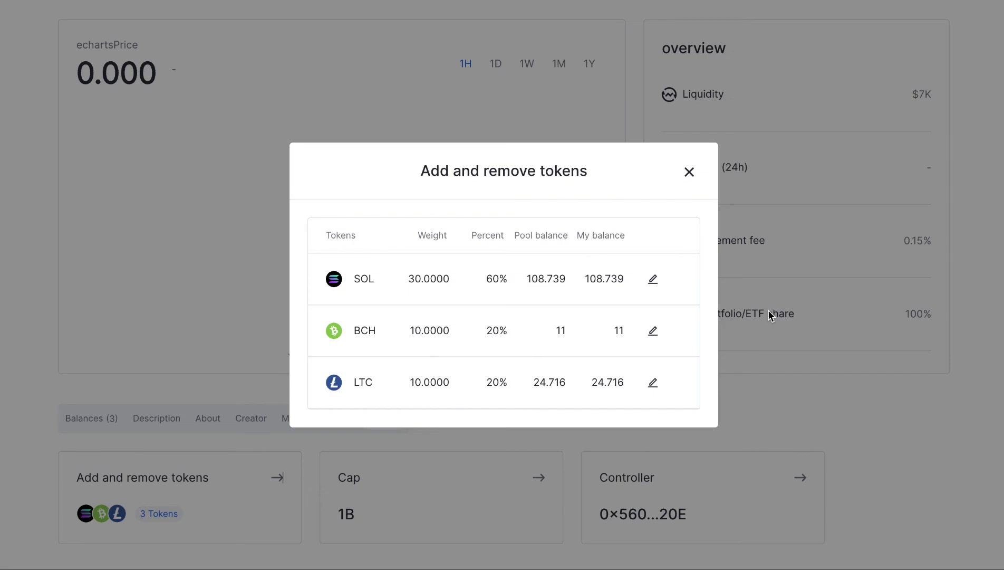
click(652, 280)
click(417, 317)
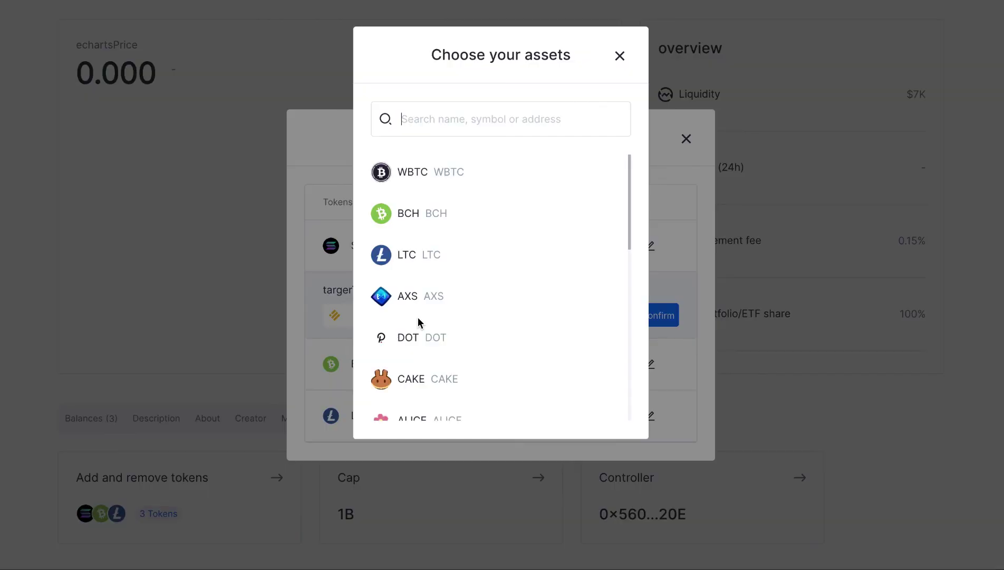
text(us)
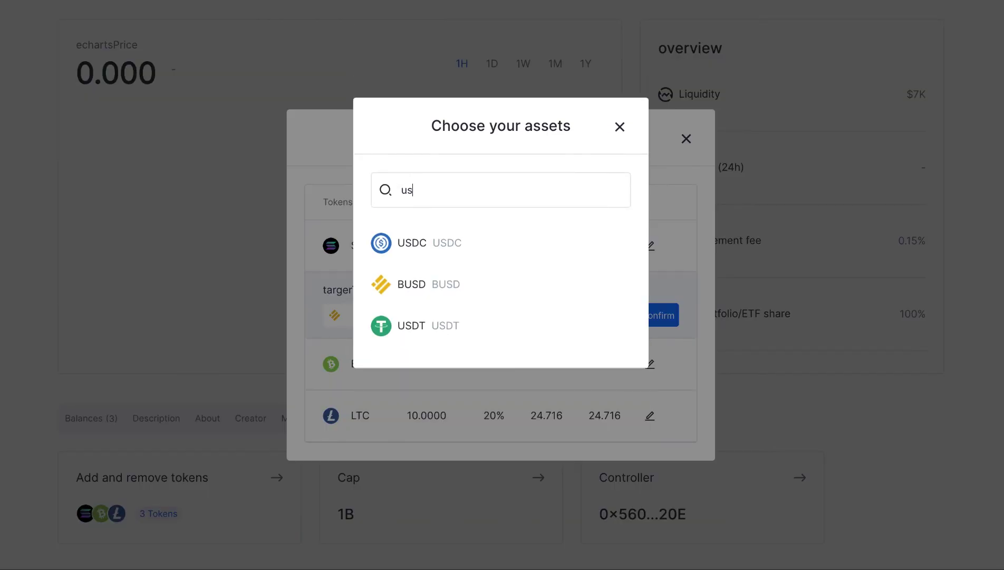
click(409, 328)
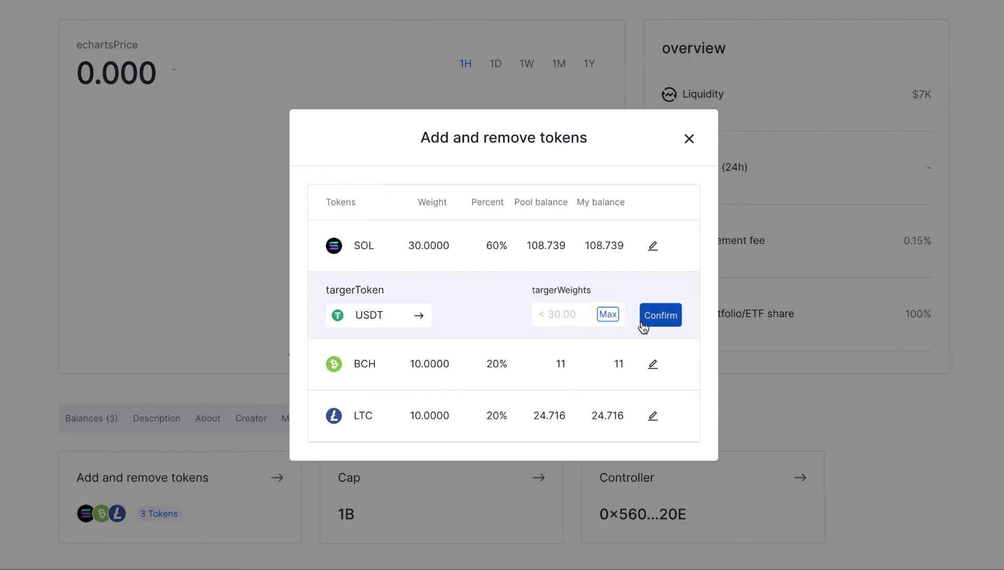
click(607, 316)
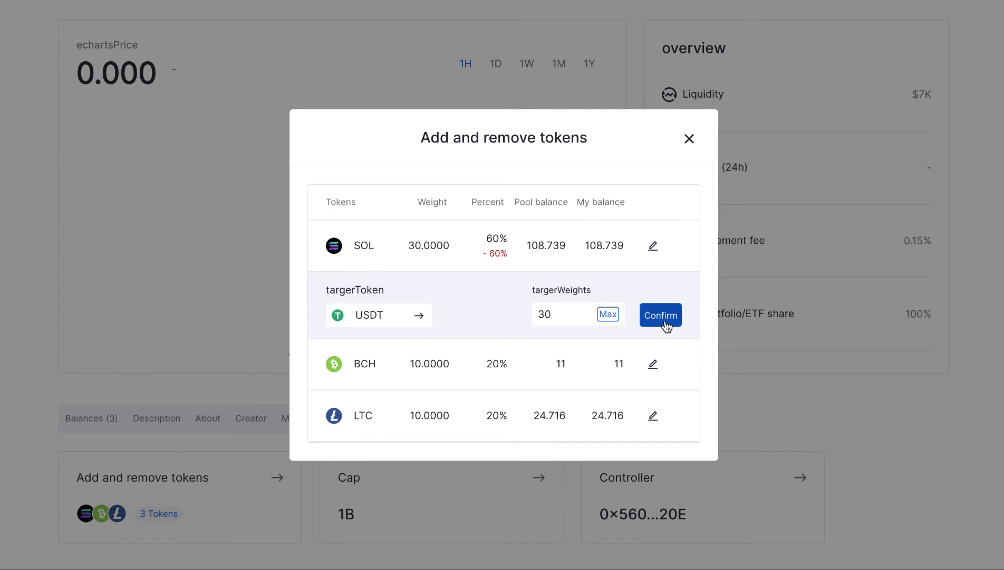
click(666, 323)
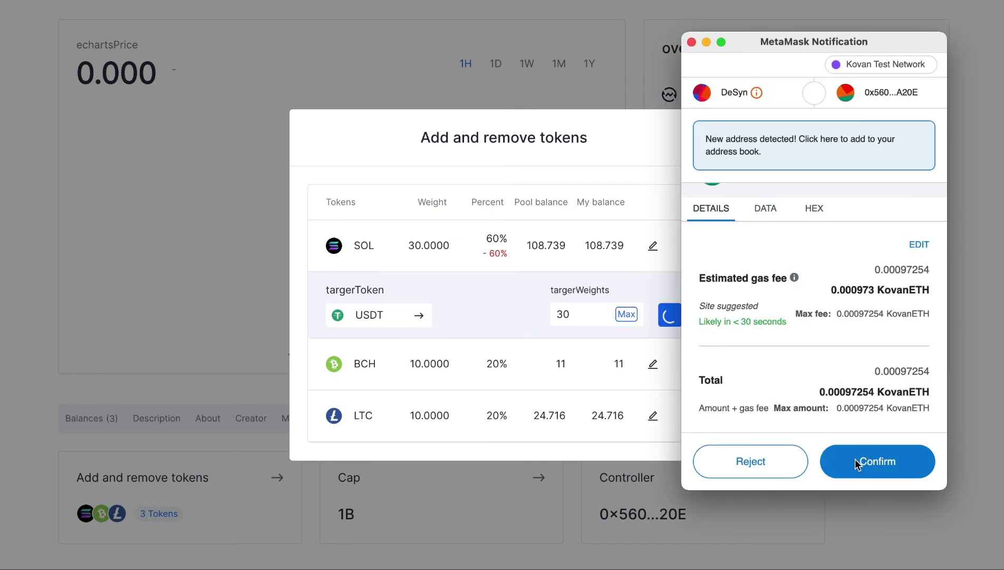
click(870, 465)
click(869, 464)
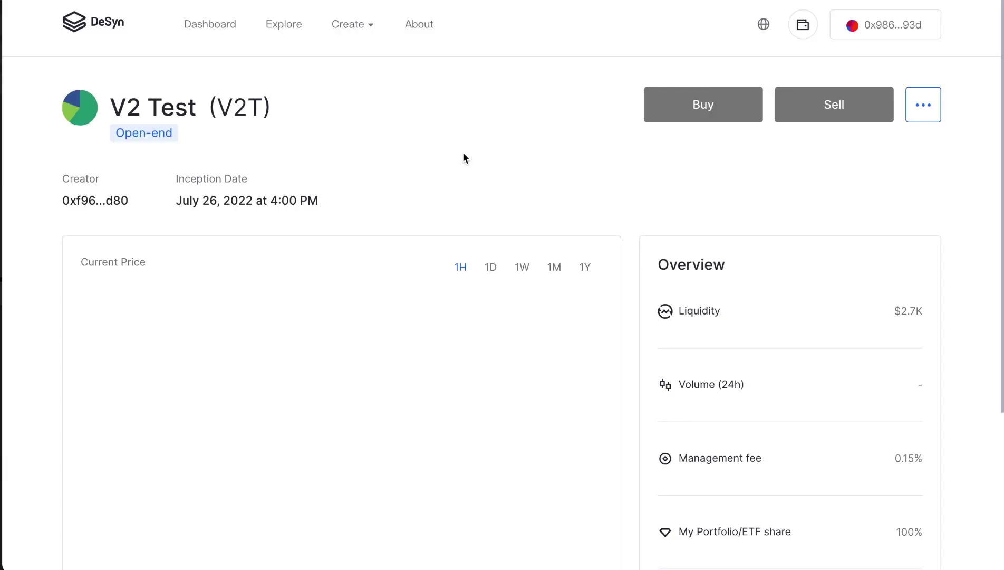
Step: Scroll V2 Test's Settings cards to check the weights: 60% USDT, 20% BCH, 20% LTC
scroll(457, 197, down, 4)
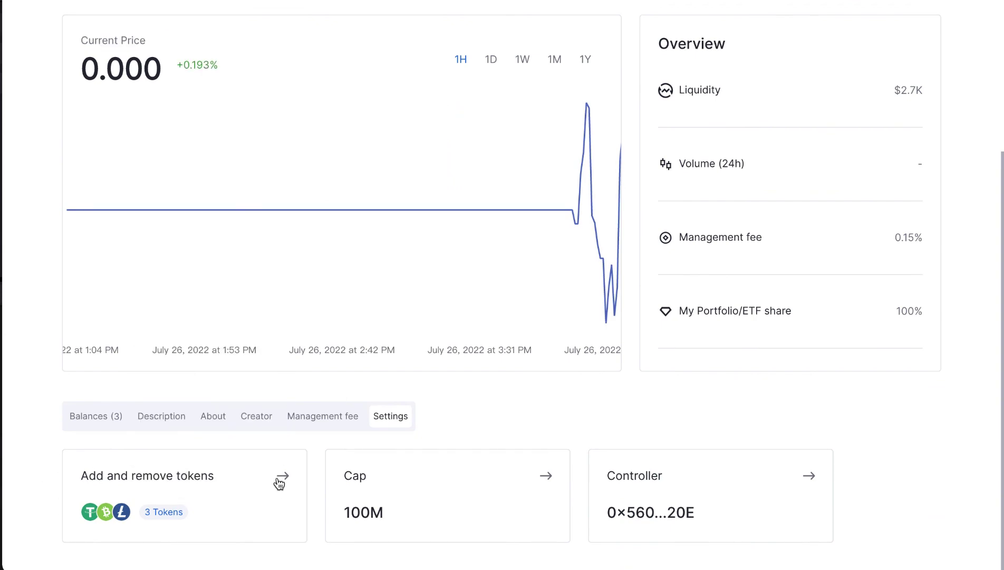
mouse_move(168, 517)
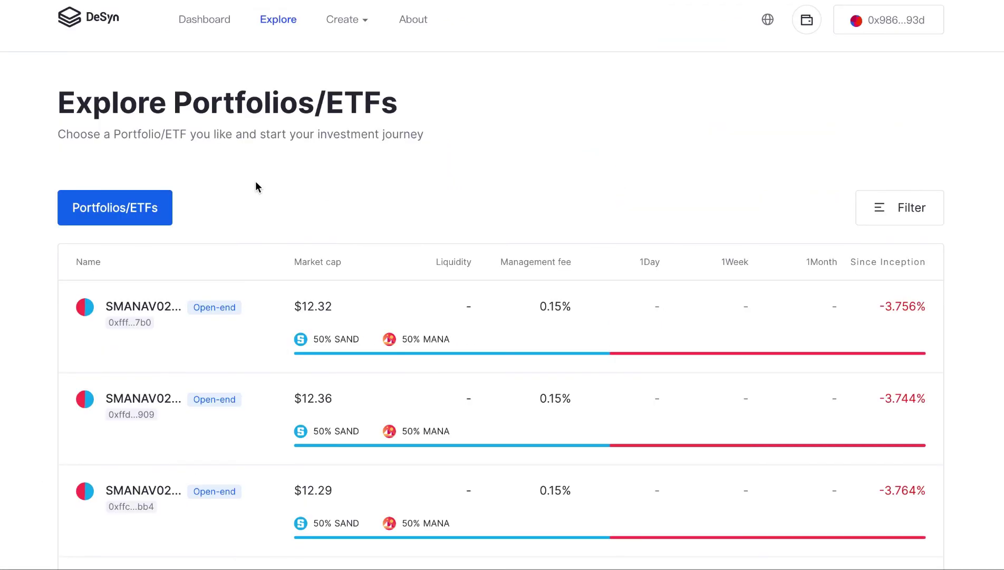
scroll(256, 183, down, 1)
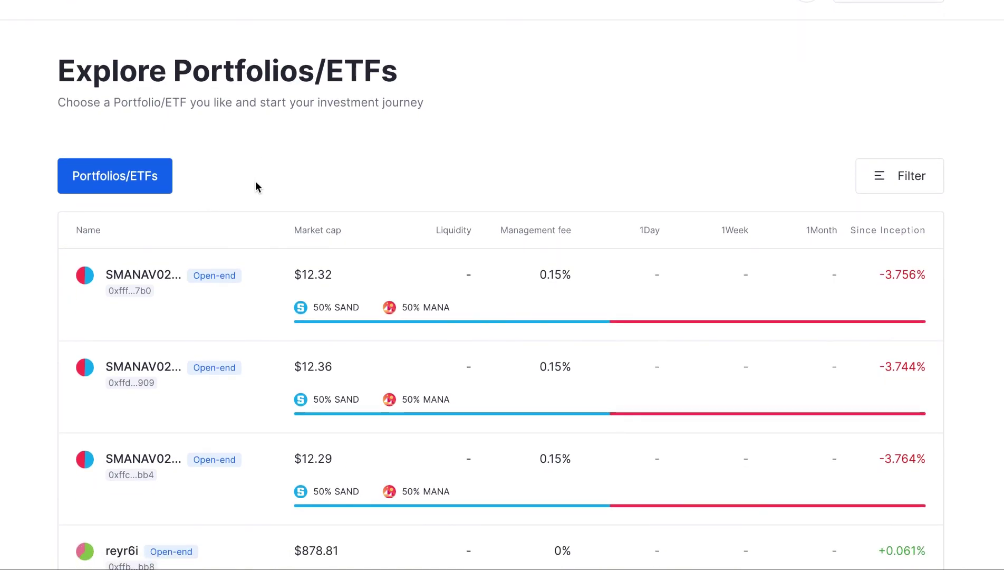
scroll(255, 183, down, 1)
scroll(255, 182, up, 2)
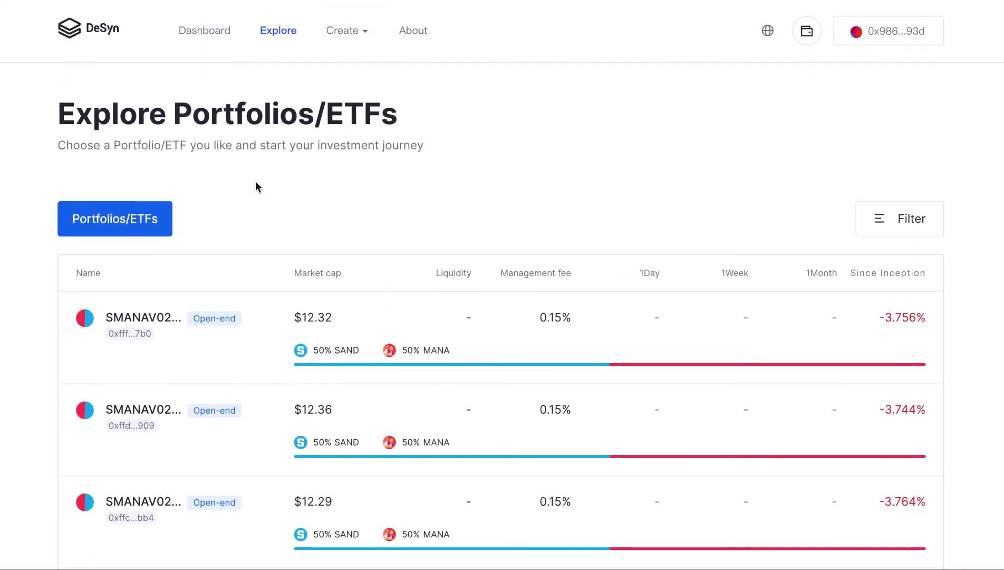